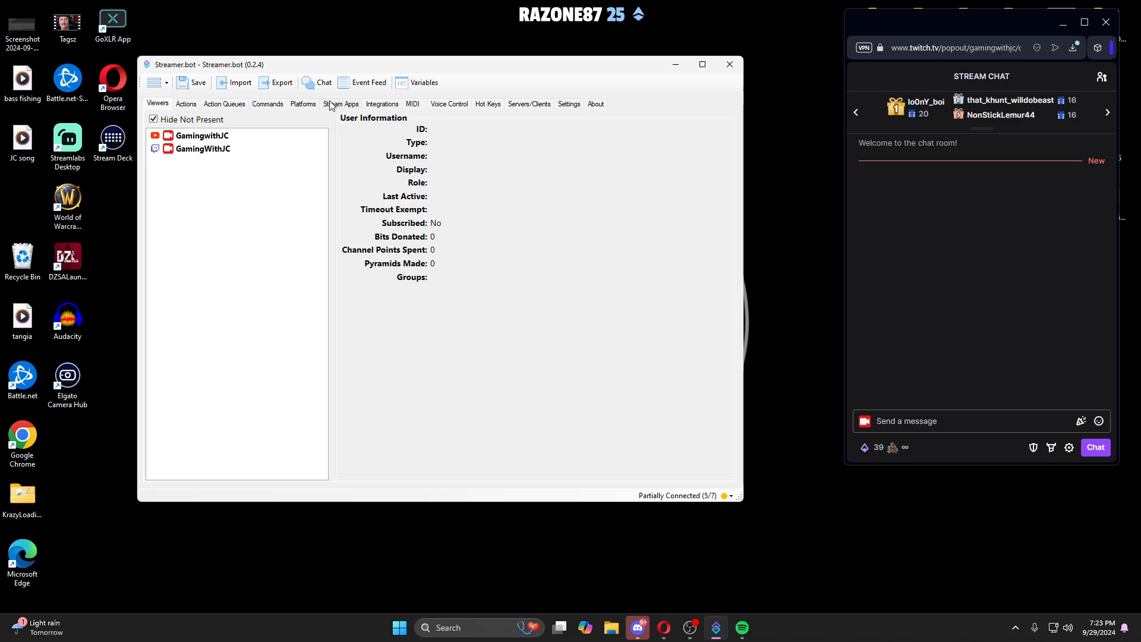
Step: Look through the integration settings, including Streamlabs, DonorDrive, TreatStream and Lumia Stream
{"action": "left_click", "coordinate": [306, 105]}
{"action": "left_click", "coordinate": [340, 104]}
{"action": "left_click", "coordinate": [382, 103]}
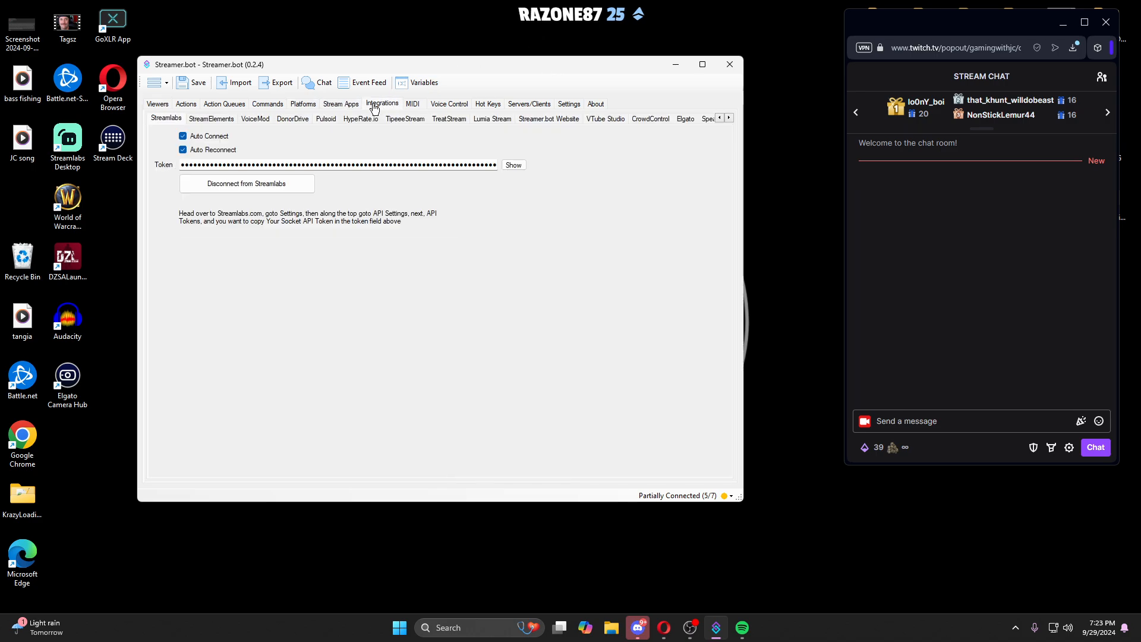
{"action": "left_click", "coordinate": [293, 119]}
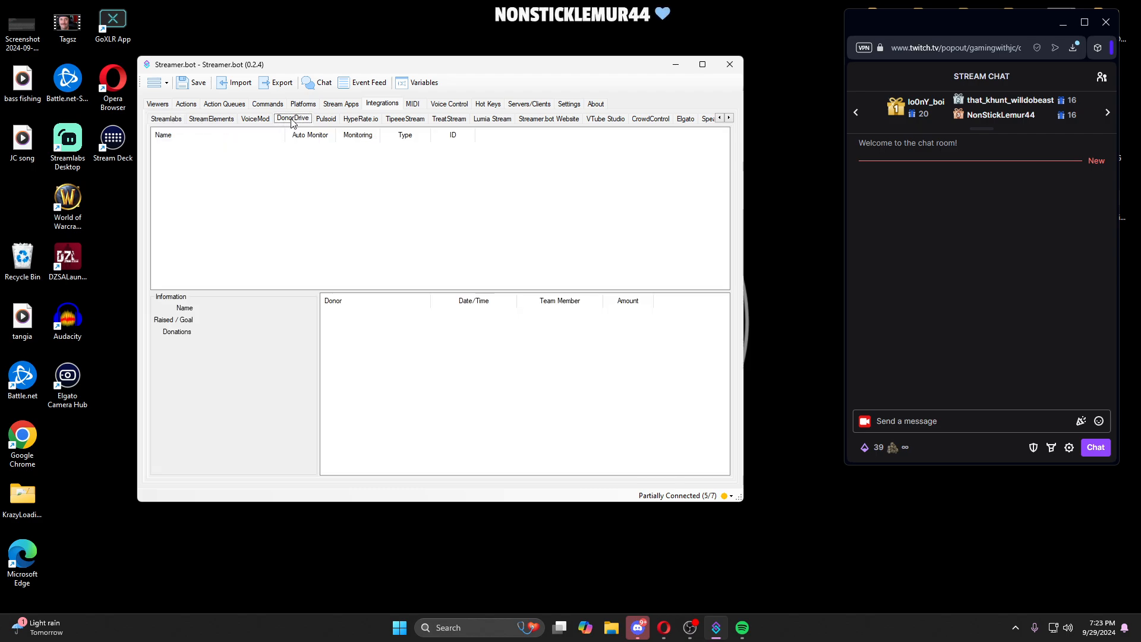
{"action": "left_click", "coordinate": [331, 121]}
{"action": "left_click", "coordinate": [405, 120]}
{"action": "left_click", "coordinate": [453, 121]}
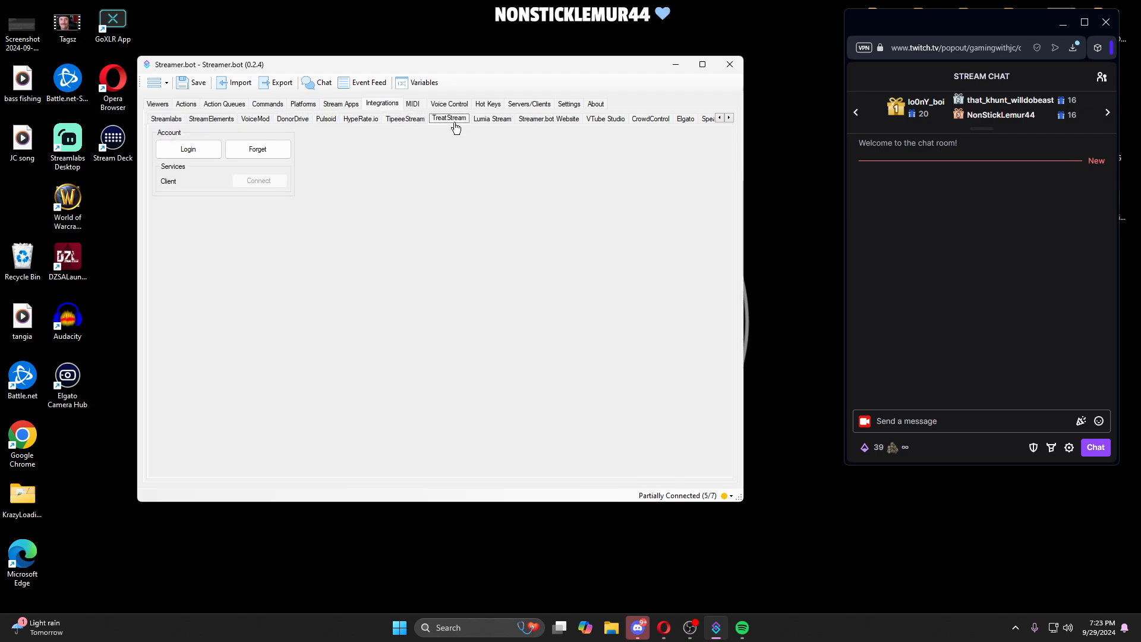
{"action": "left_click", "coordinate": [503, 121]}
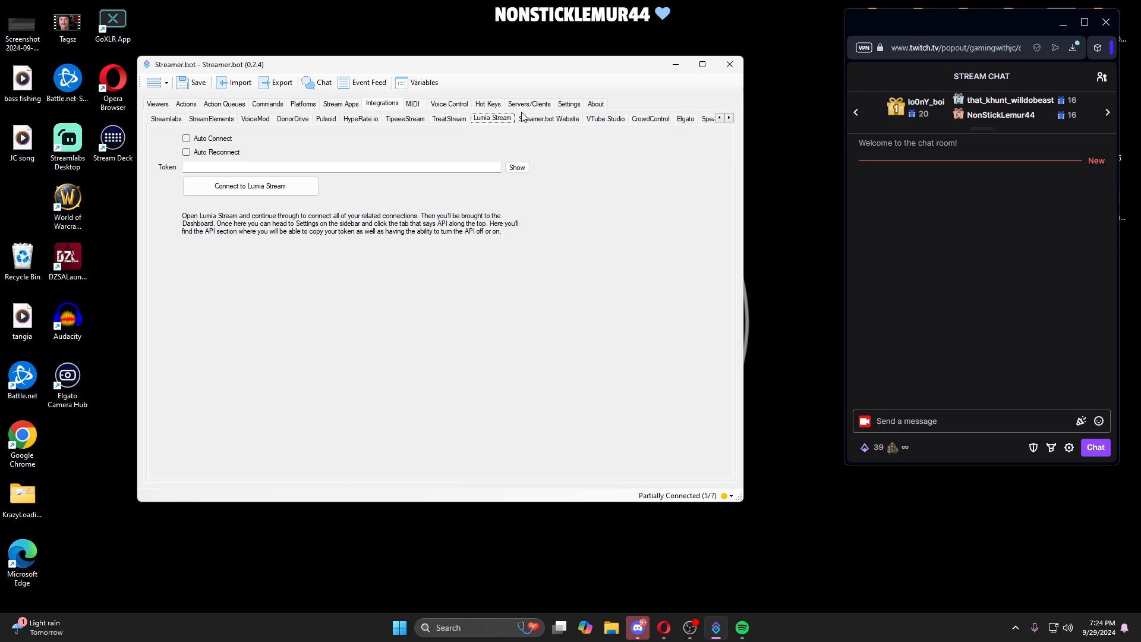
{"action": "left_click", "coordinate": [158, 104]}
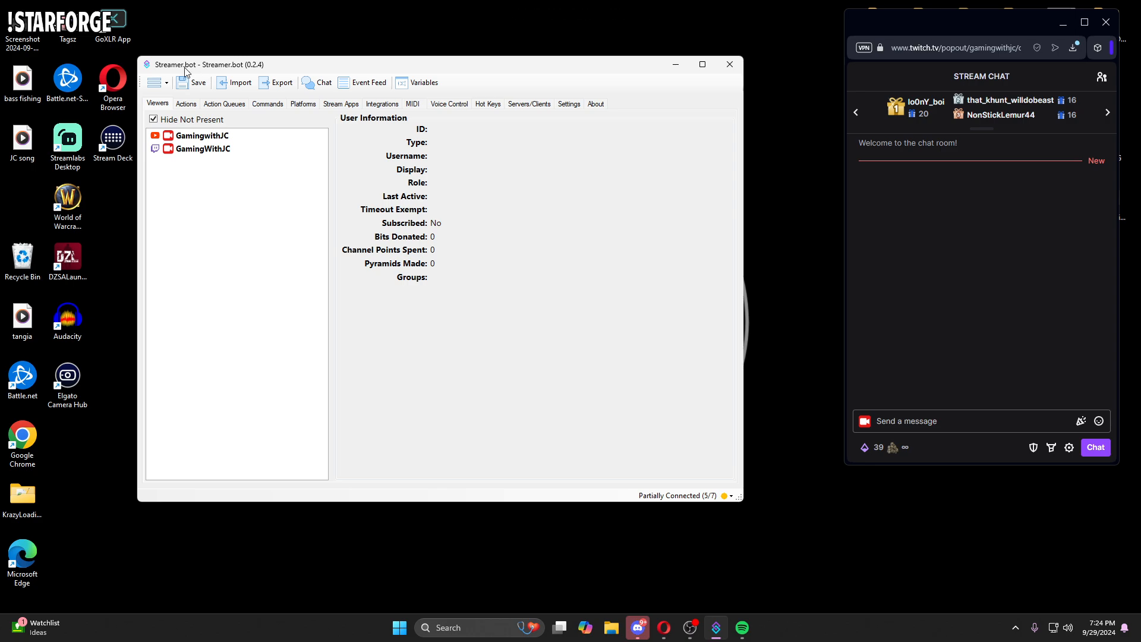
Step: Check the connection status of the linked services and the broadcaster and bot account logins for Twitch and YouTube
{"action": "left_click_drag", "start_coordinate": [345, 62], "coordinate": [355, 65]}
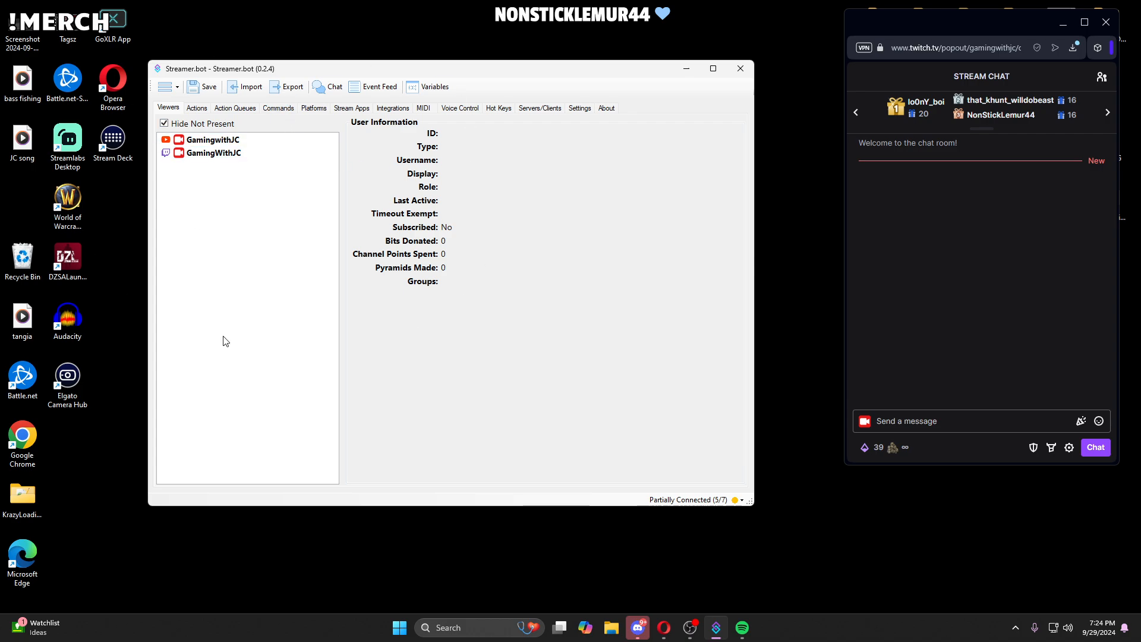
{"action": "left_click", "coordinate": [687, 500]}
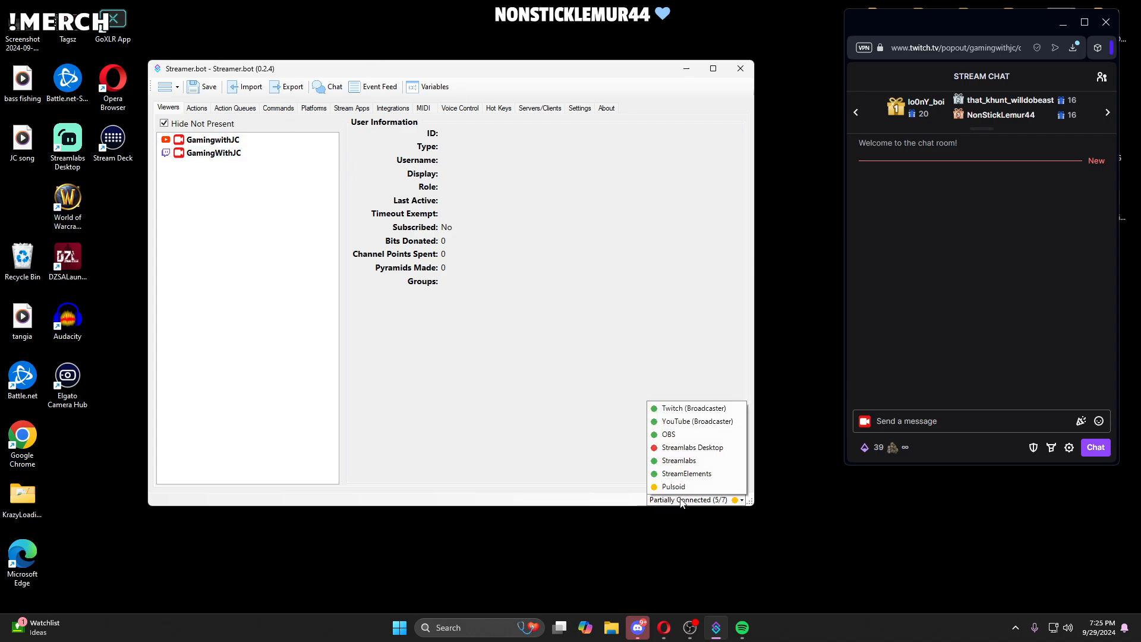
{"action": "left_click", "coordinate": [689, 503]}
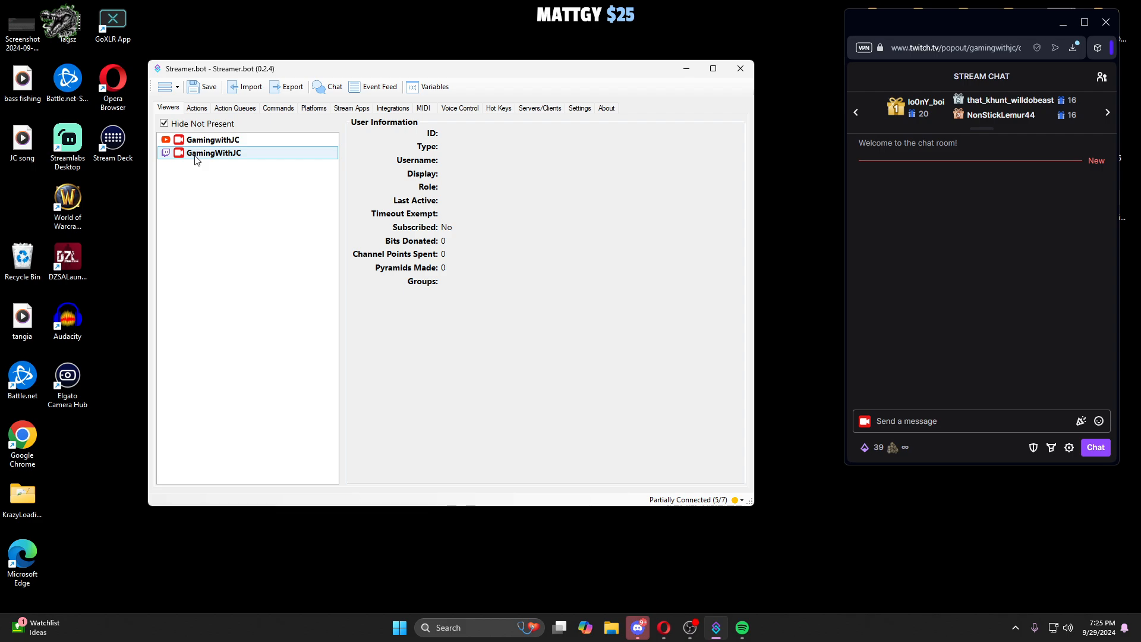
{"action": "left_click", "coordinate": [313, 108]}
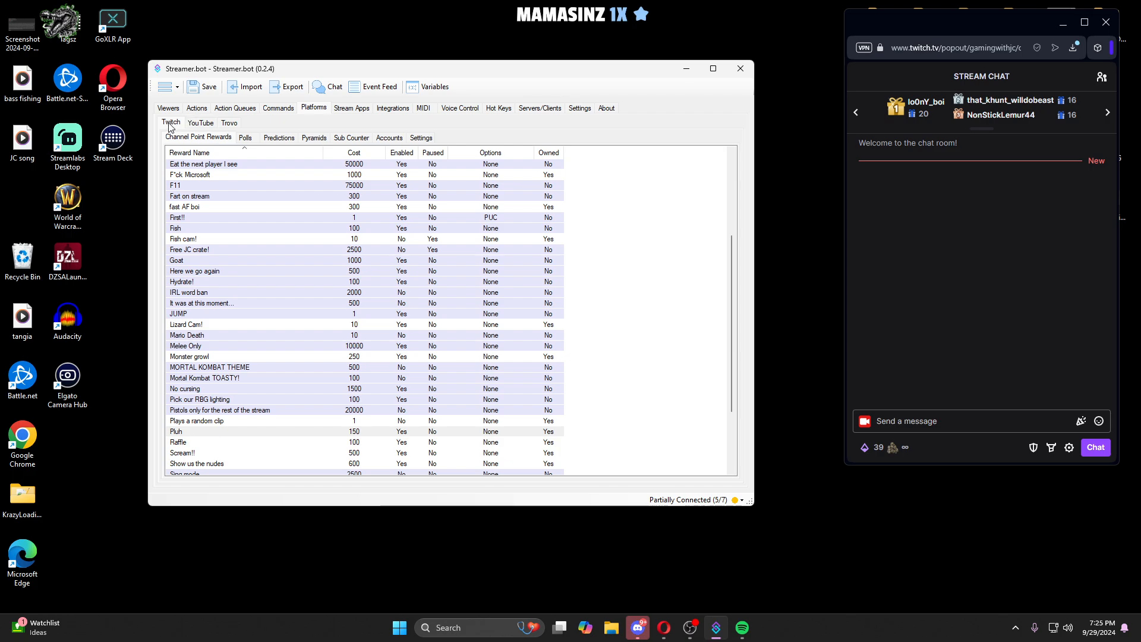
{"action": "left_click", "coordinate": [201, 123]}
{"action": "left_click", "coordinate": [173, 123]}
{"action": "left_click", "coordinate": [389, 138]}
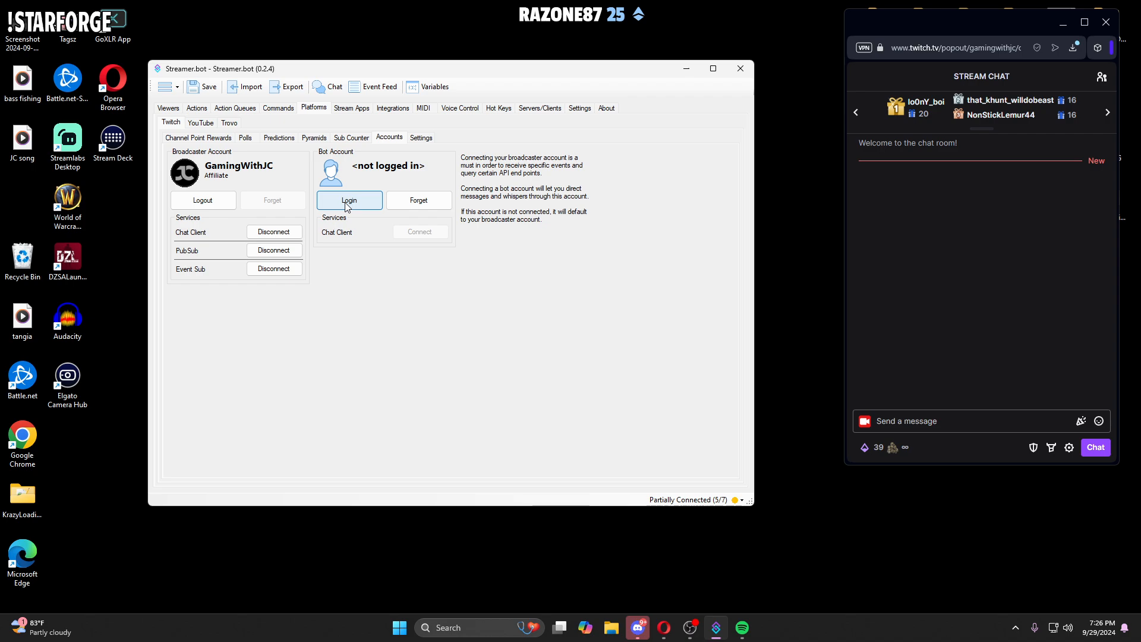
{"action": "left_click", "coordinate": [200, 123]}
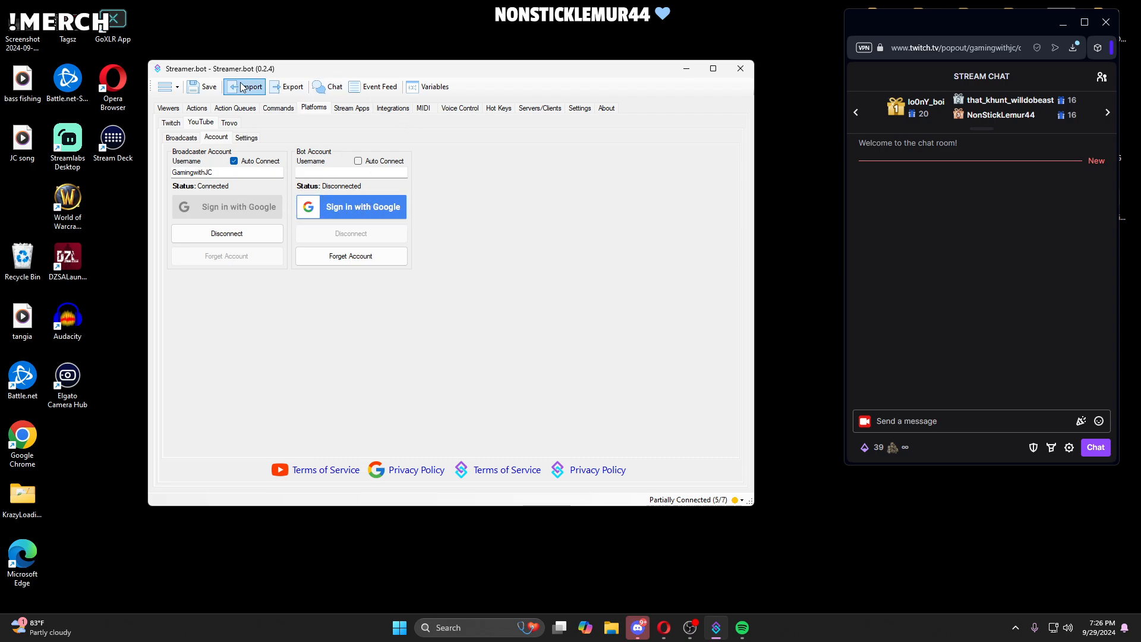
{"action": "left_click", "coordinate": [171, 123]}
Step: Add an enabled action named YTTEST to the 11 Chat Commands group, using the Default queue
{"action": "left_click", "coordinate": [193, 110]}
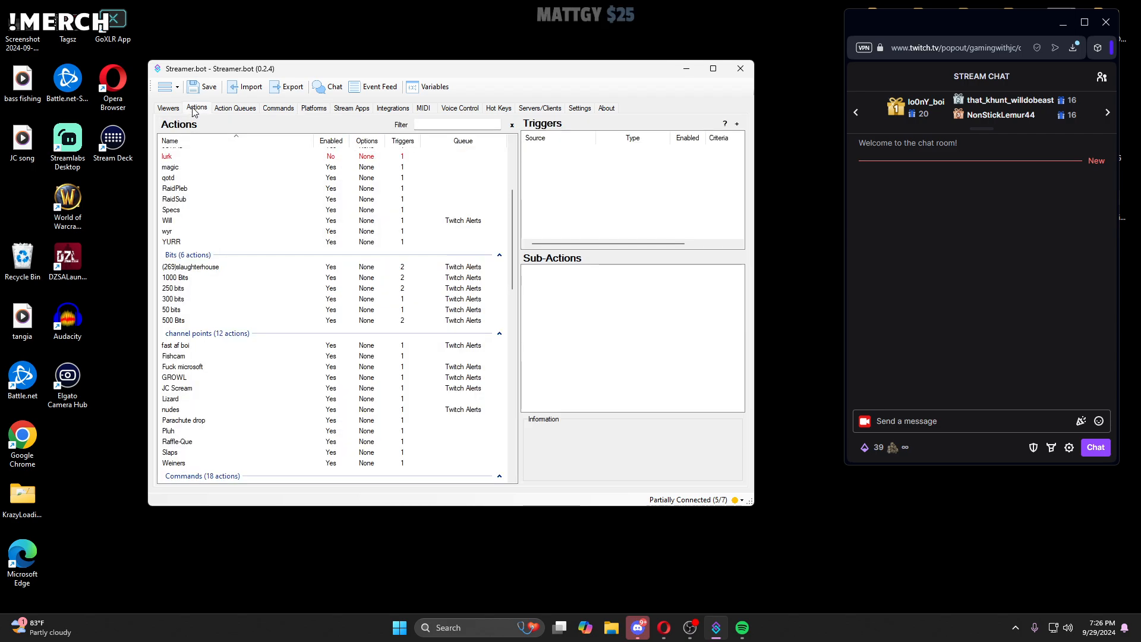
{"action": "left_click", "coordinate": [173, 109]}
{"action": "left_click", "coordinate": [206, 110]}
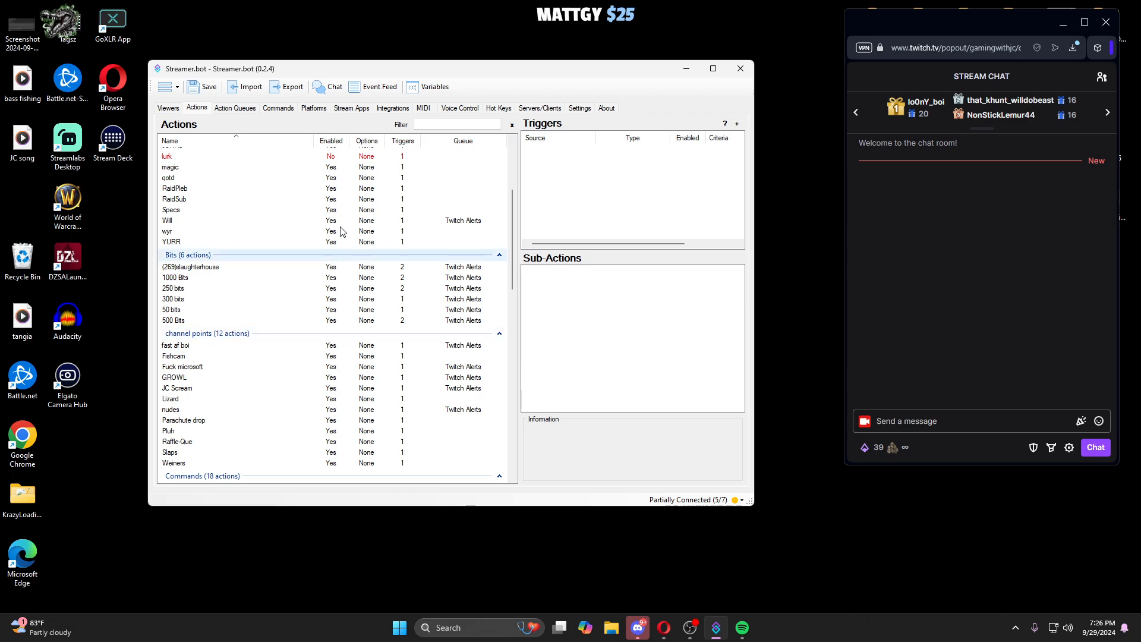
{"action": "scroll", "coordinate": [370, 372], "scroll_direction": "down", "scroll_amount": 12}
{"action": "scroll", "coordinate": [370, 372], "scroll_direction": "up", "scroll_amount": 15}
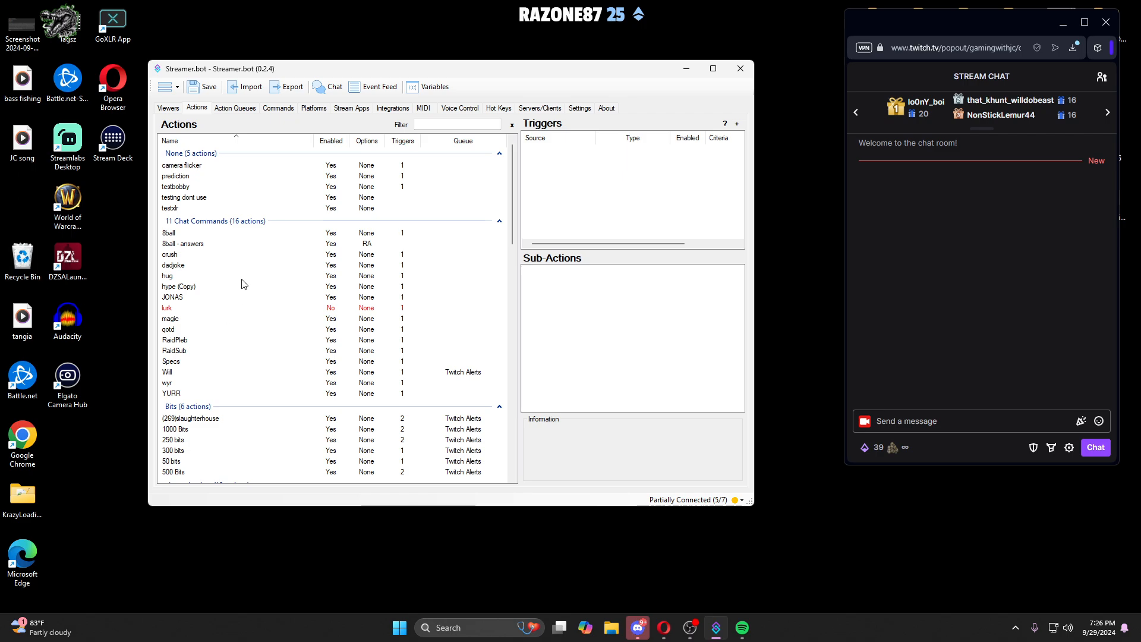
{"action": "right_click", "coordinate": [258, 265]}
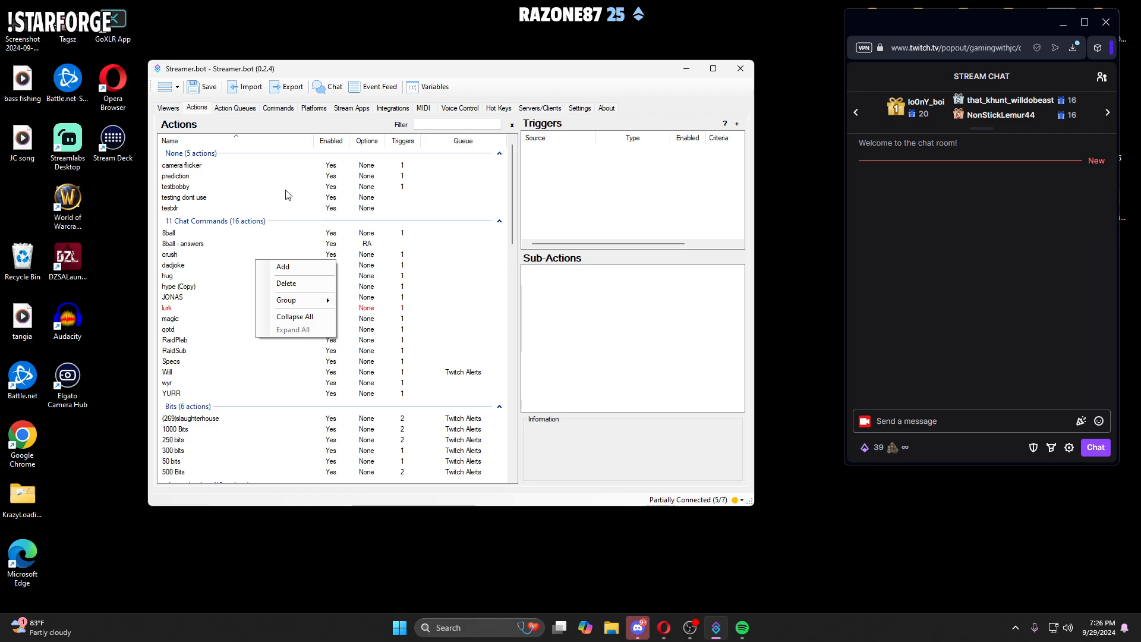
{"action": "left_click", "coordinate": [300, 270]}
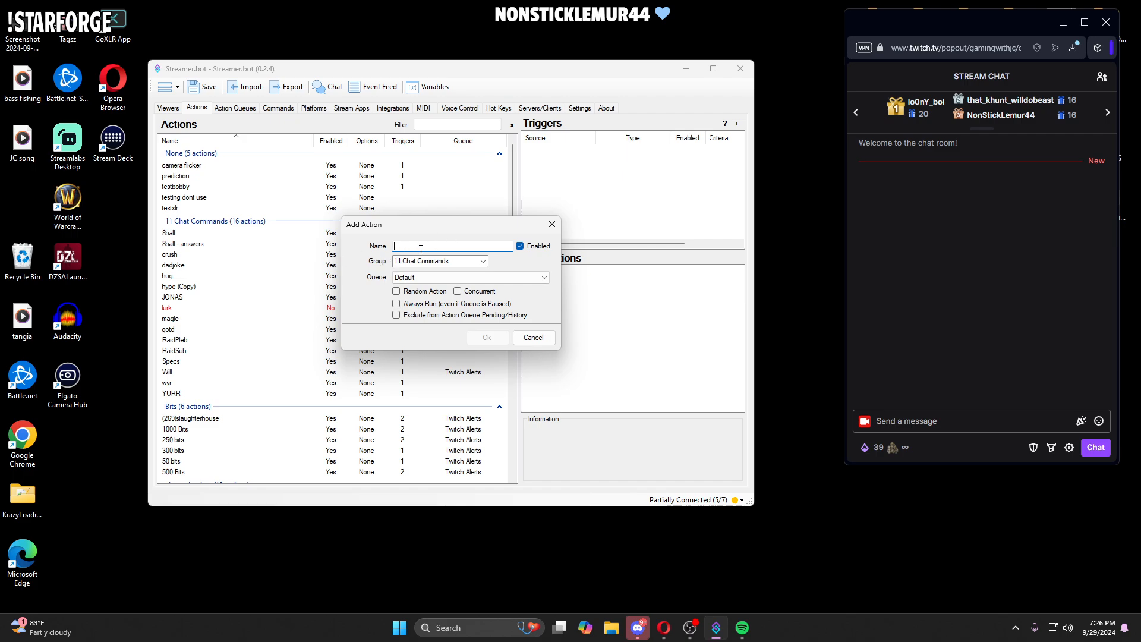
{"action": "type", "text": "YTTEST"}
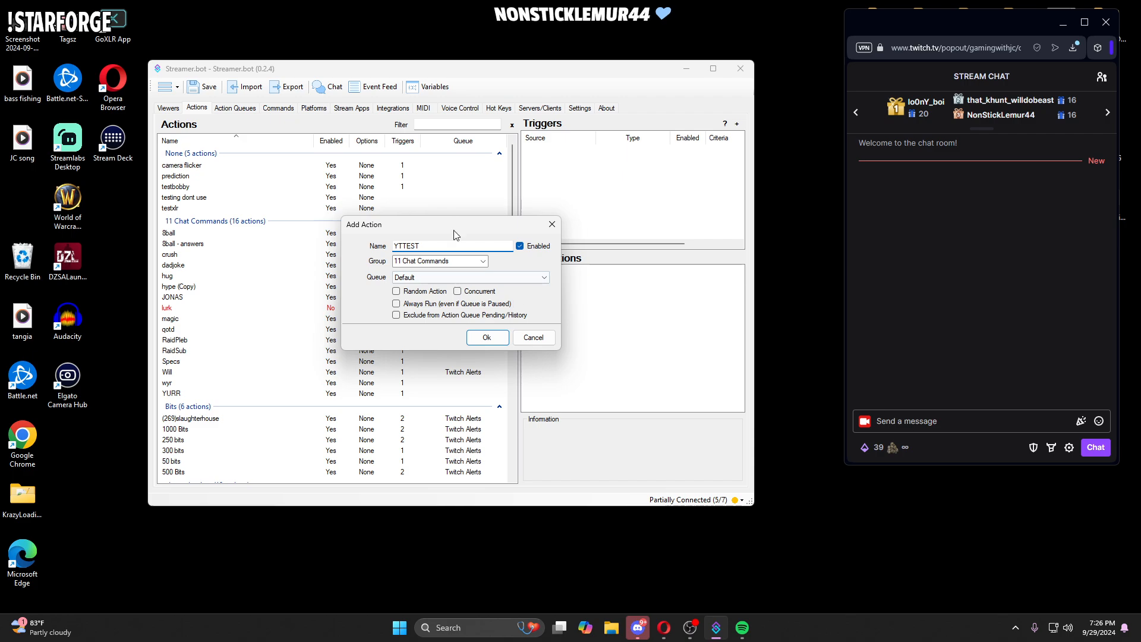
{"action": "left_click", "coordinate": [481, 262]}
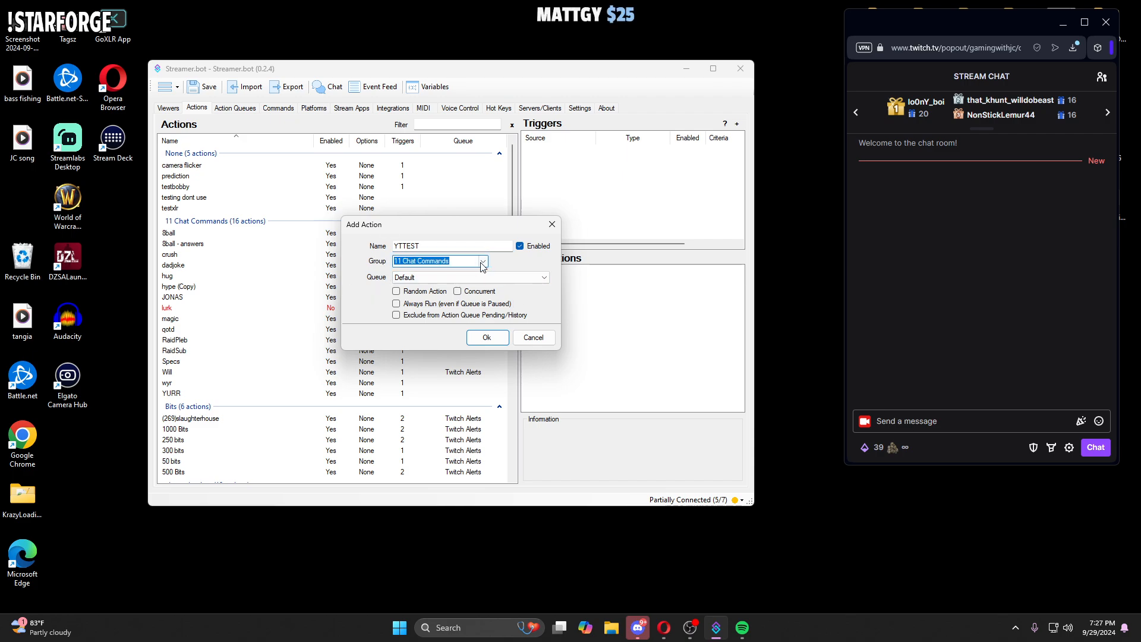
{"action": "left_click", "coordinate": [408, 274]}
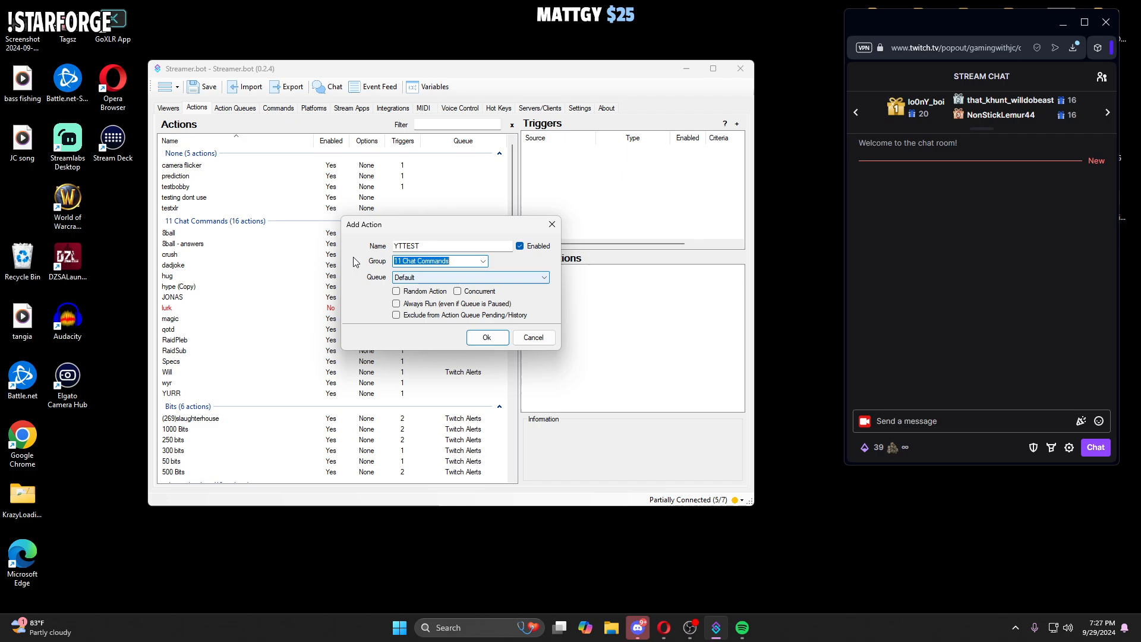
{"action": "left_click", "coordinate": [482, 262]}
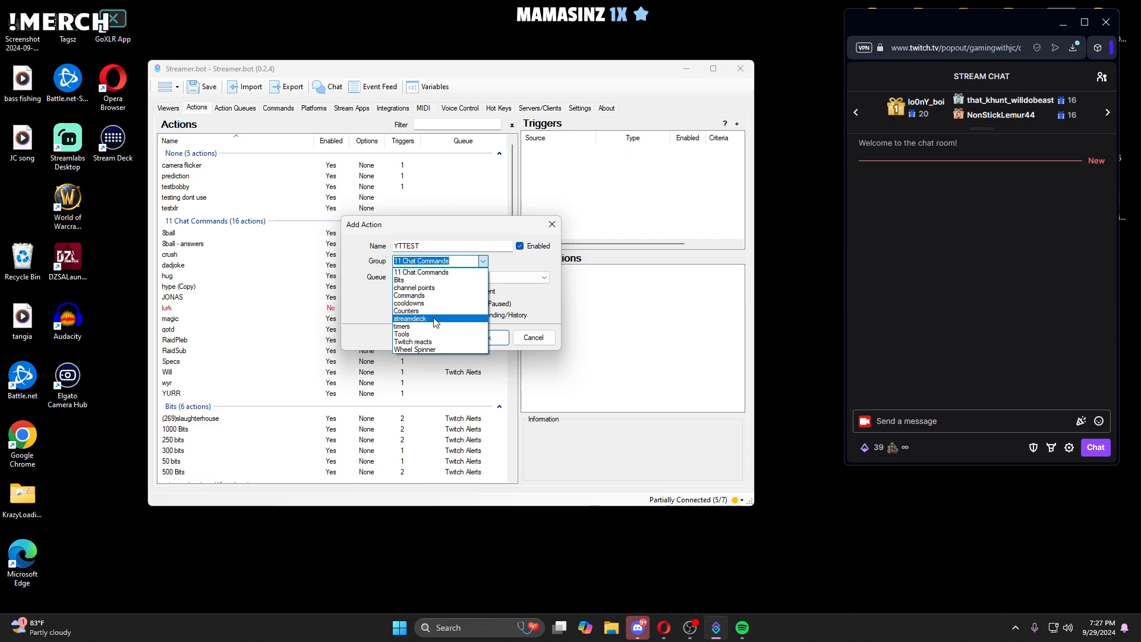
{"action": "left_click", "coordinate": [392, 253]}
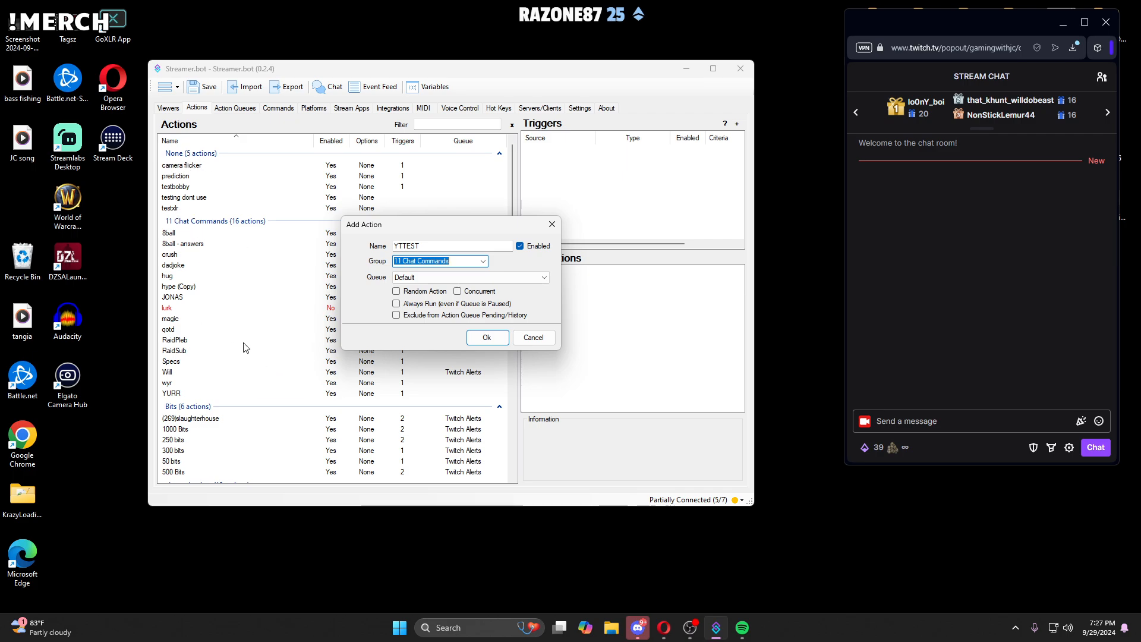
{"action": "left_click", "coordinate": [474, 245]}
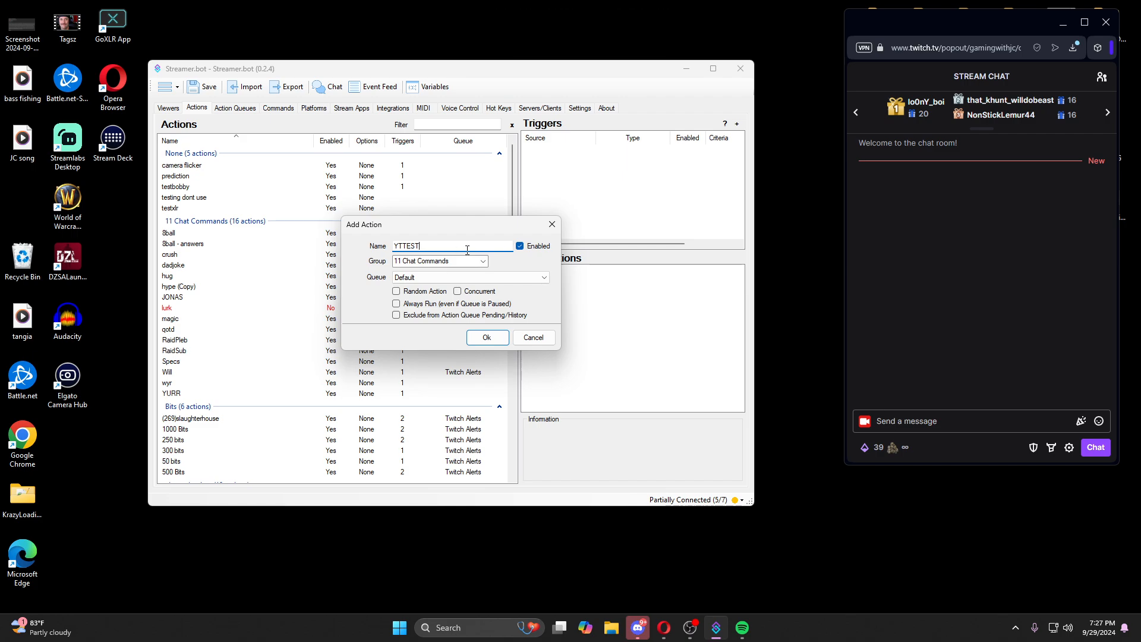
{"action": "left_click", "coordinate": [483, 342]}
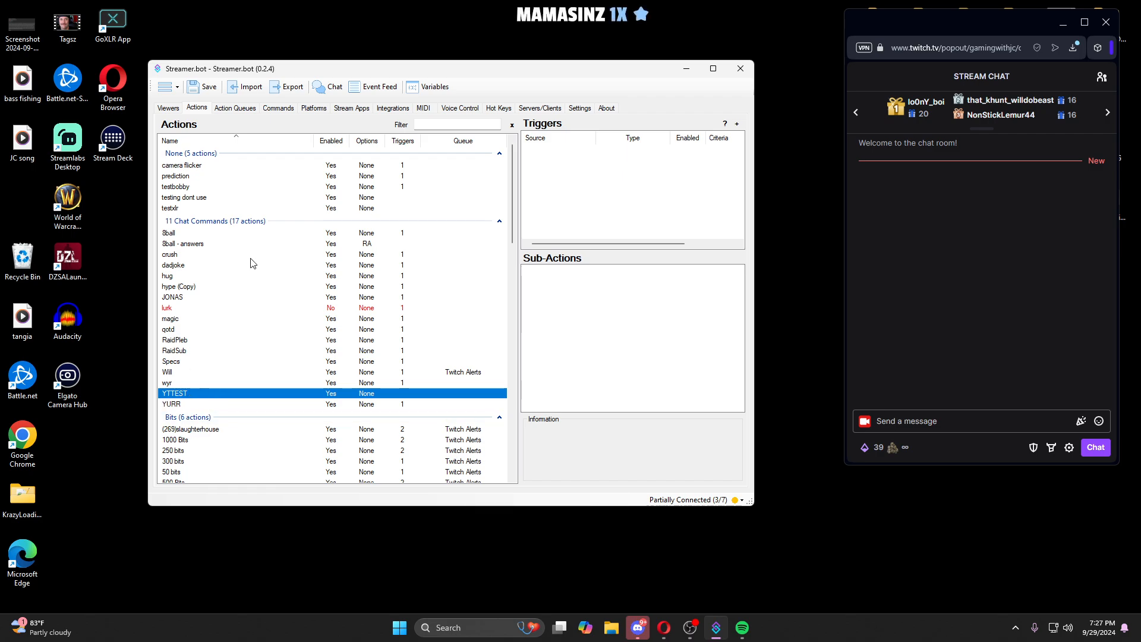
Step: Examine the trigger types available for the YTTEST action, including the Twitch Chat and Channel Reward triggers
{"action": "left_click", "coordinate": [562, 166]}
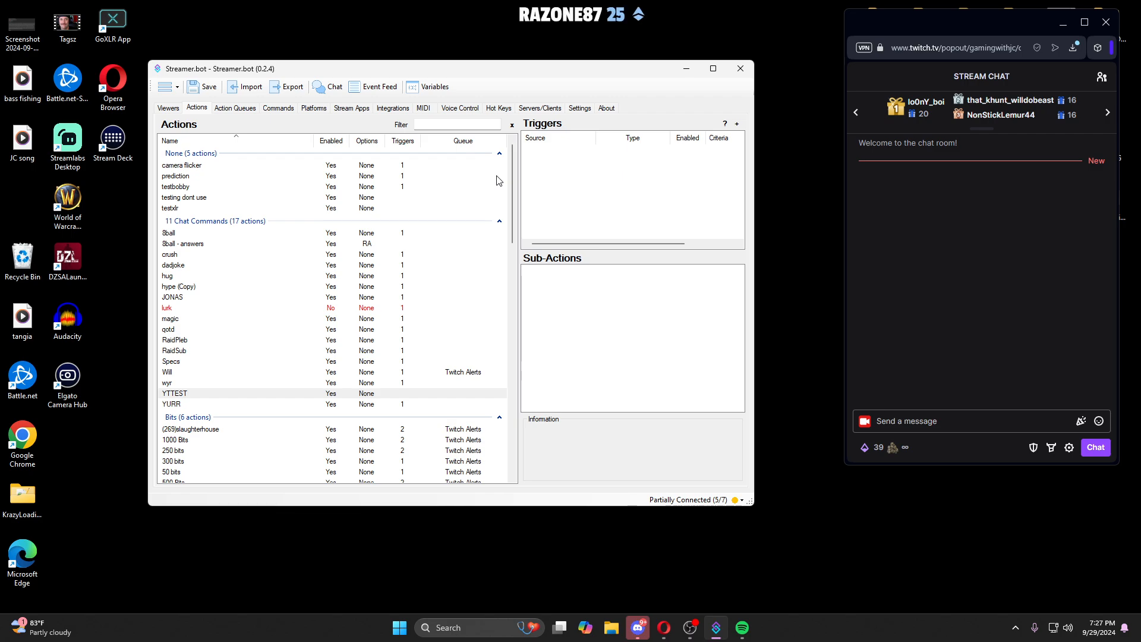
{"action": "left_click", "coordinate": [173, 395]}
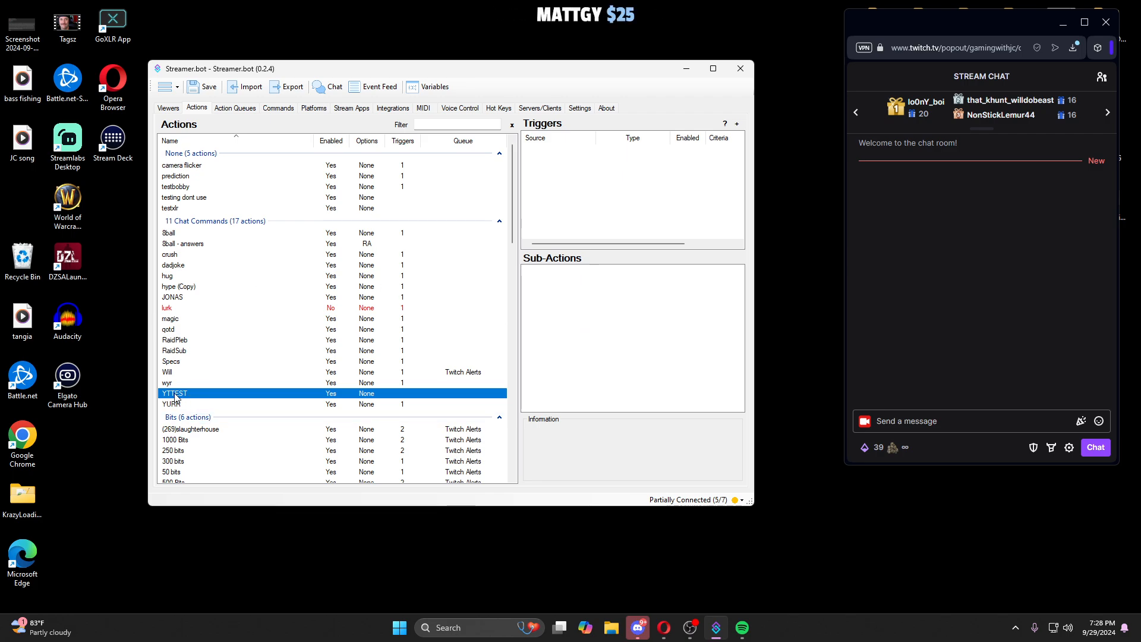
{"action": "left_click", "coordinate": [544, 211]}
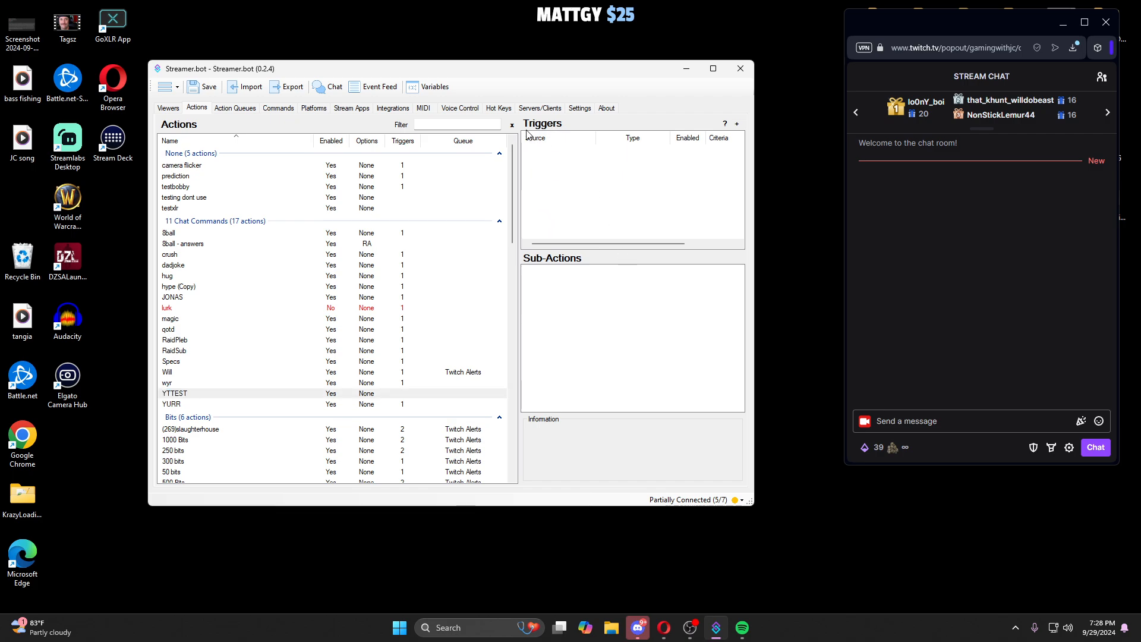
{"action": "right_click", "coordinate": [565, 173]}
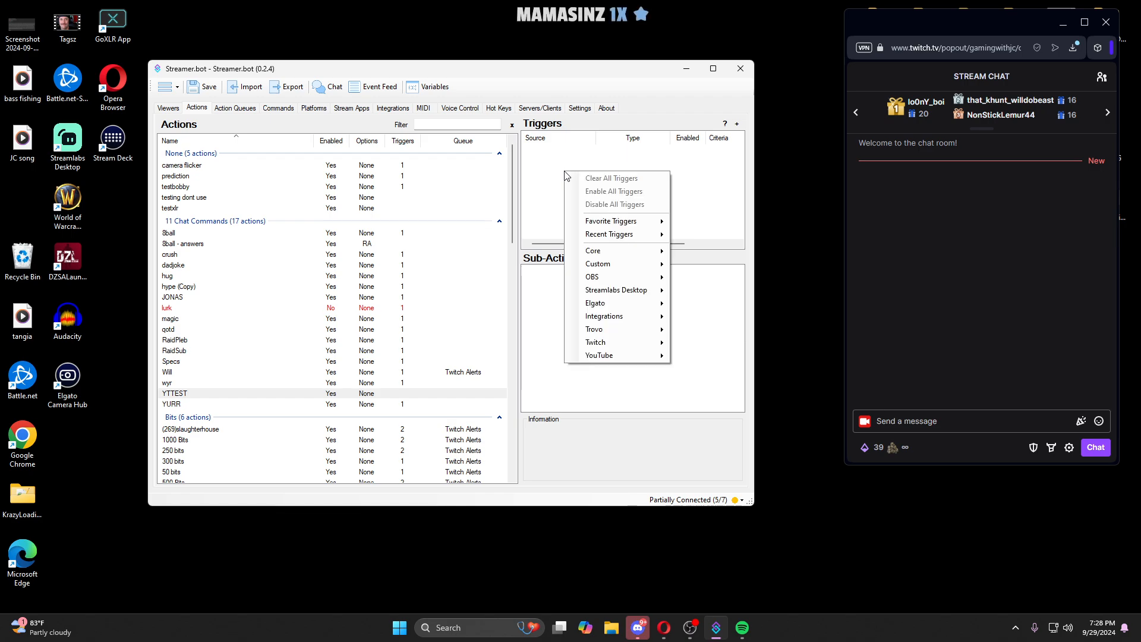
{"action": "right_click", "coordinate": [545, 162]}
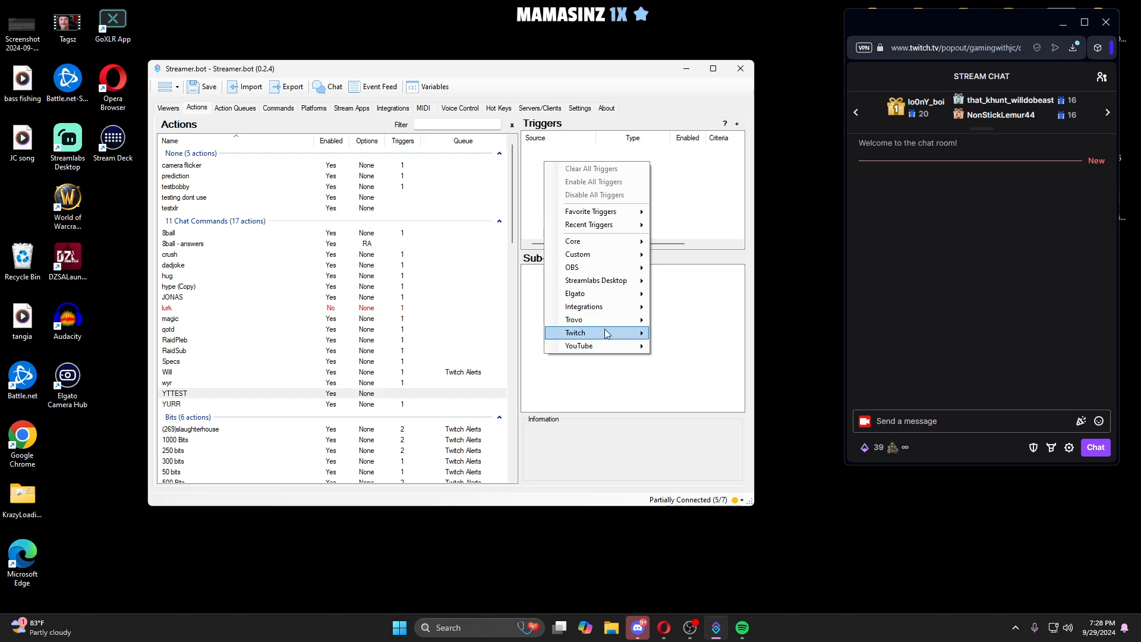
{"action": "mouse_move", "coordinate": [603, 331]}
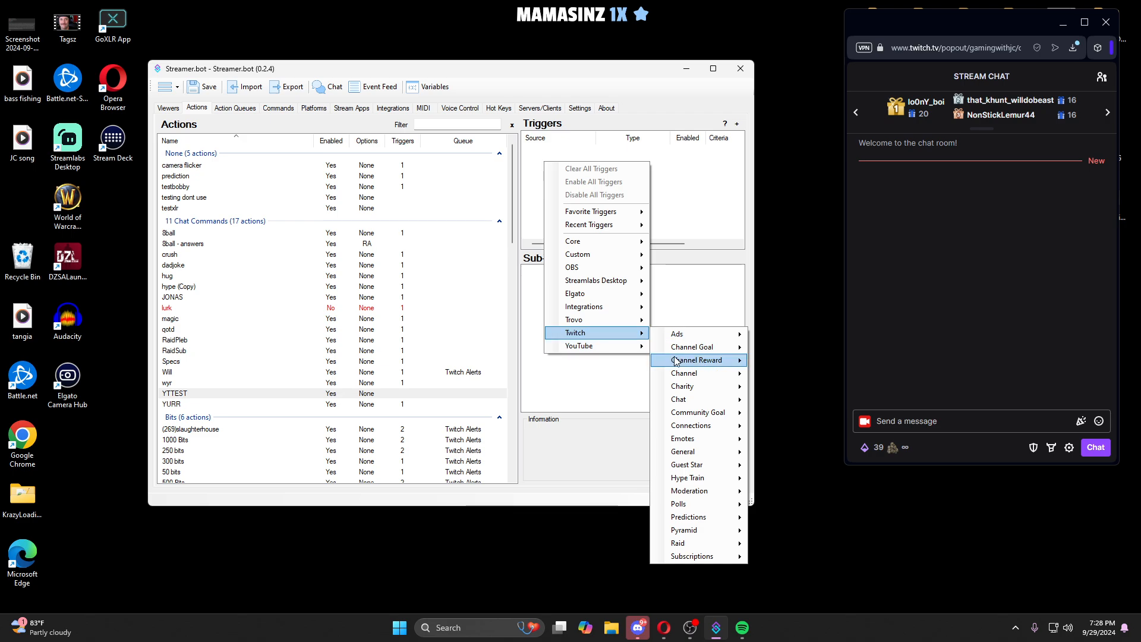
{"action": "mouse_move", "coordinate": [697, 403]}
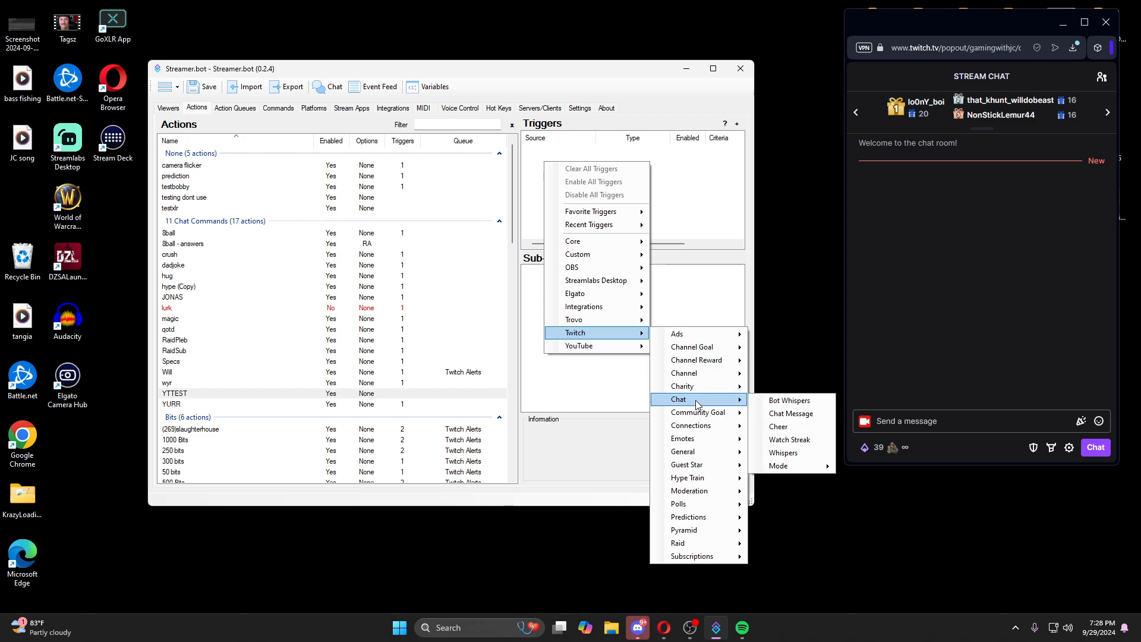
{"action": "mouse_move", "coordinate": [700, 364]}
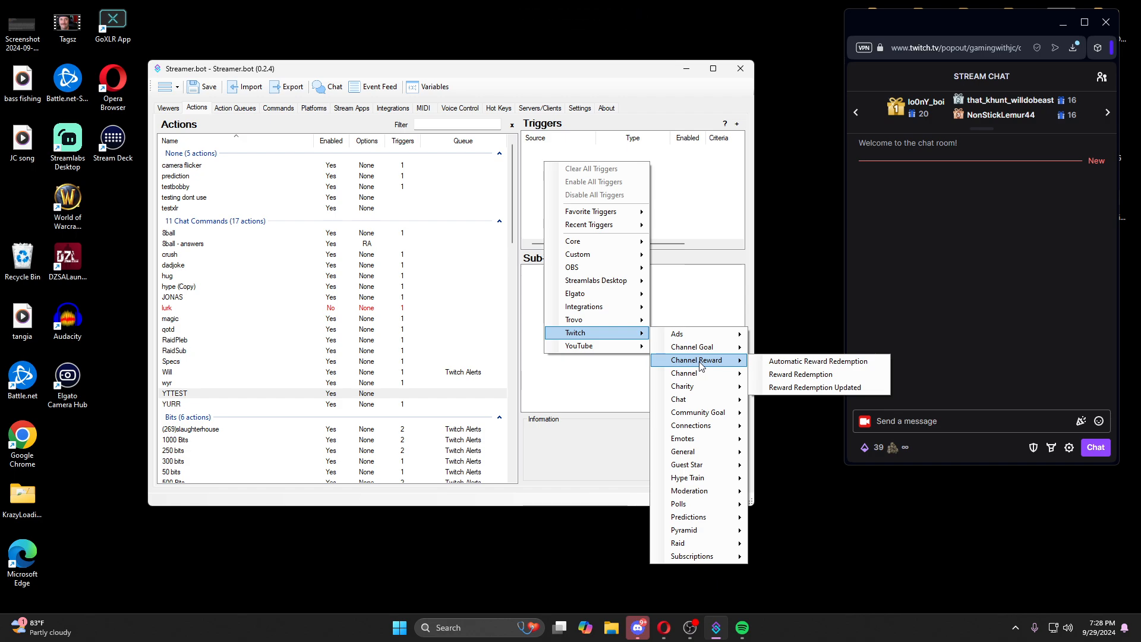
{"action": "mouse_move", "coordinate": [618, 247]}
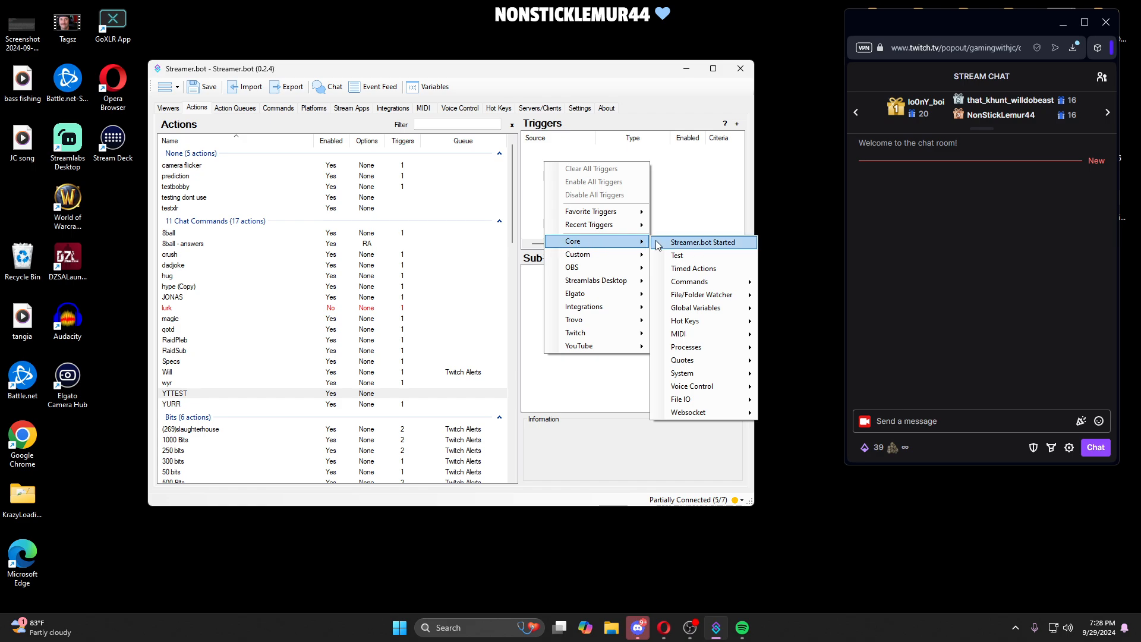
{"action": "mouse_move", "coordinate": [750, 284]}
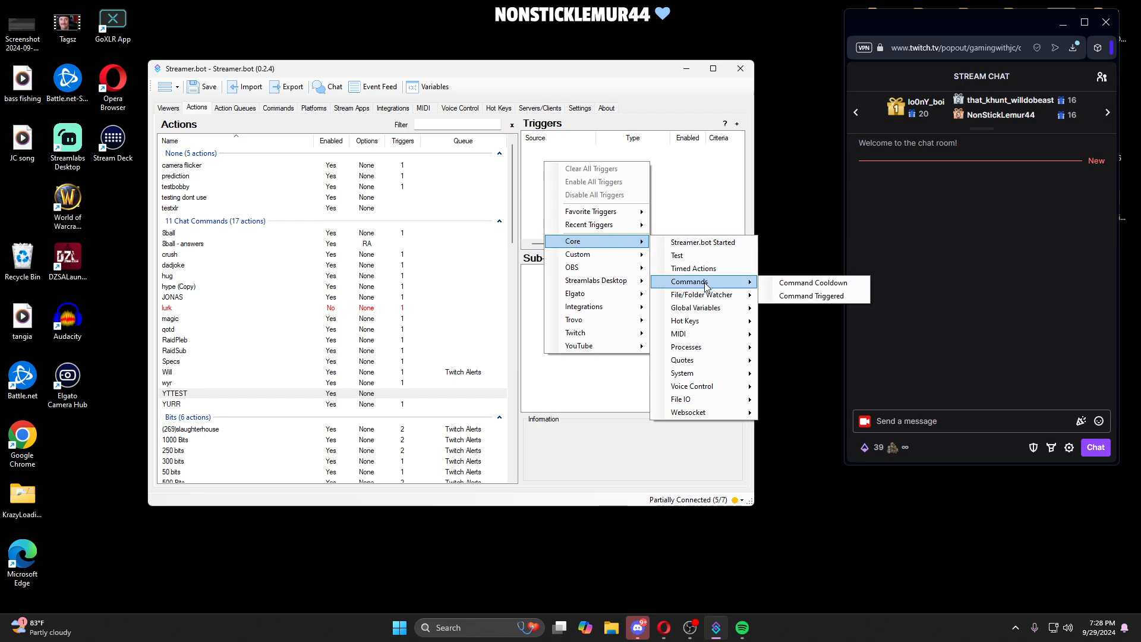
{"action": "left_click", "coordinate": [804, 282]}
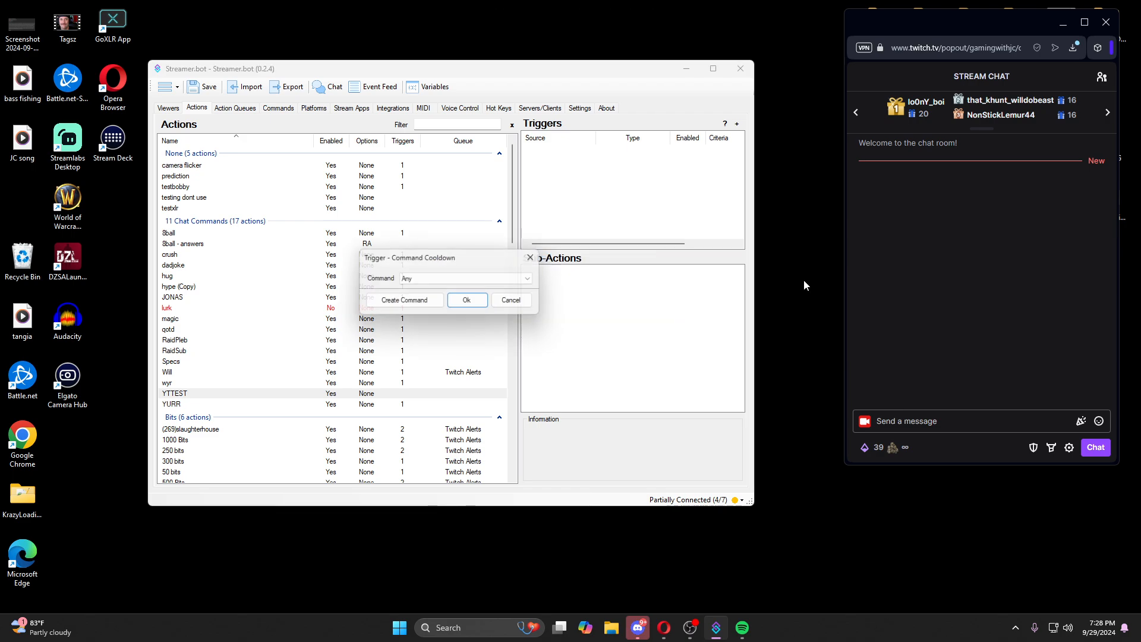
{"action": "left_click", "coordinate": [537, 257]}
Step: Start a Core Command Triggered trigger for the YTTEST action and look through the existing commands it can use
{"action": "right_click", "coordinate": [551, 297]}
{"action": "right_click", "coordinate": [540, 207]}
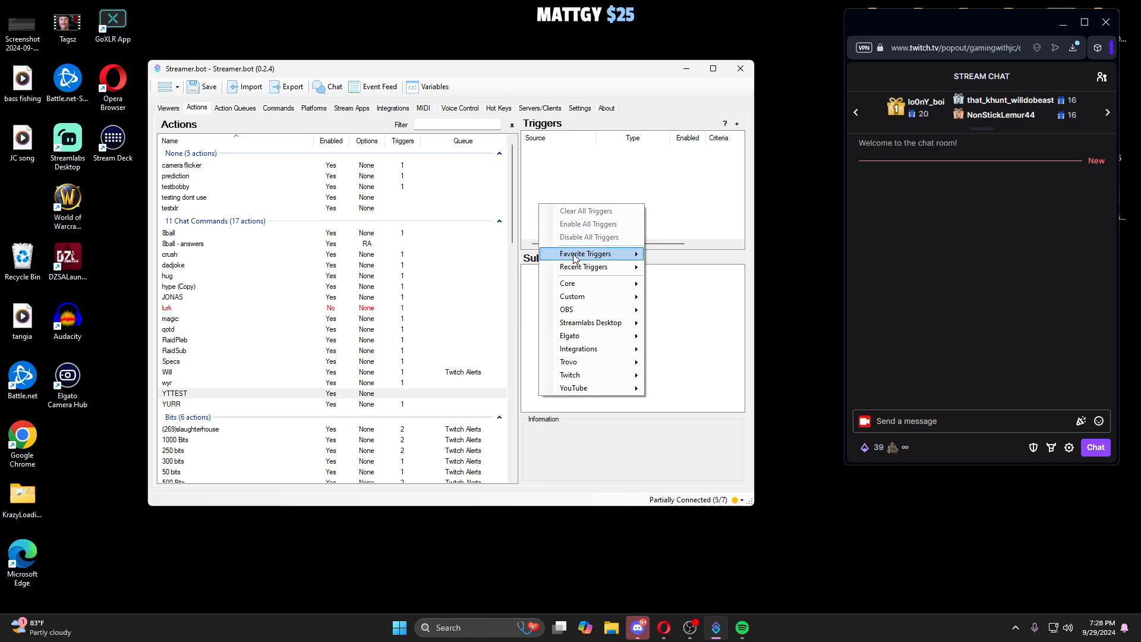
{"action": "mouse_move", "coordinate": [600, 284]}
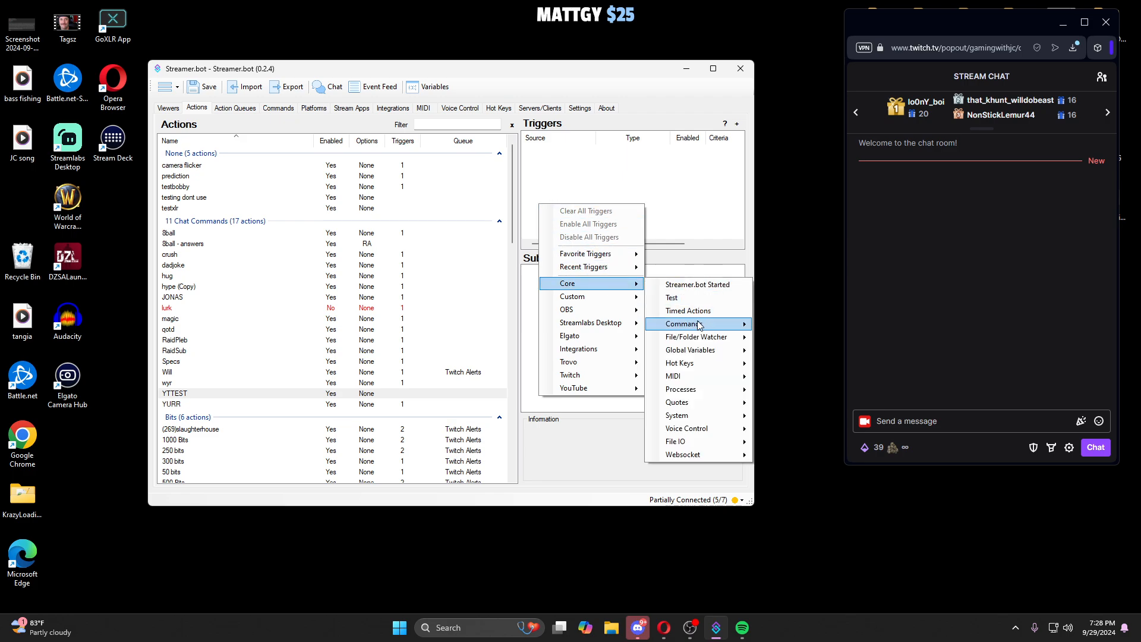
{"action": "mouse_move", "coordinate": [684, 323]}
{"action": "left_click", "coordinate": [791, 337]}
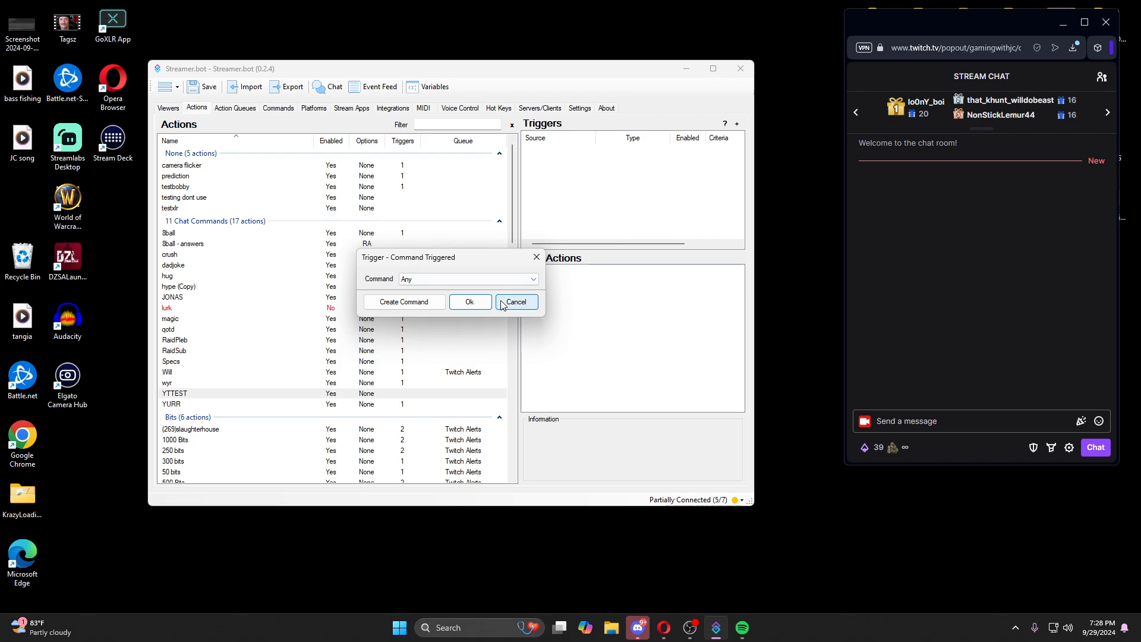
{"action": "left_click", "coordinate": [456, 278]}
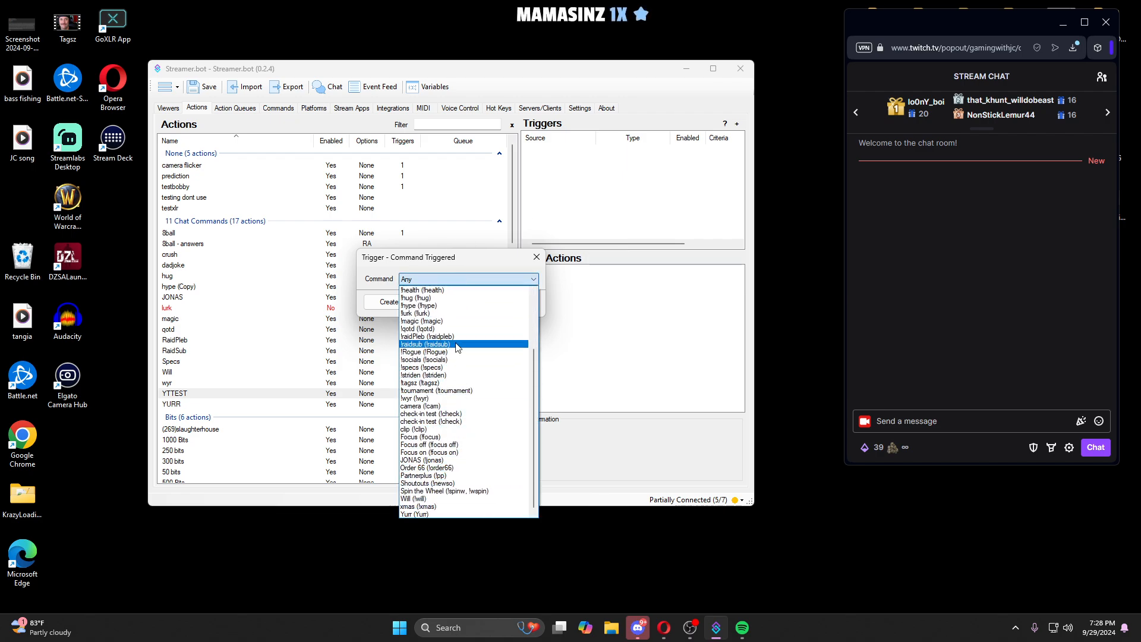
{"action": "scroll", "coordinate": [446, 410], "scroll_direction": "up", "scroll_amount": 4}
{"action": "left_click", "coordinate": [454, 262]}
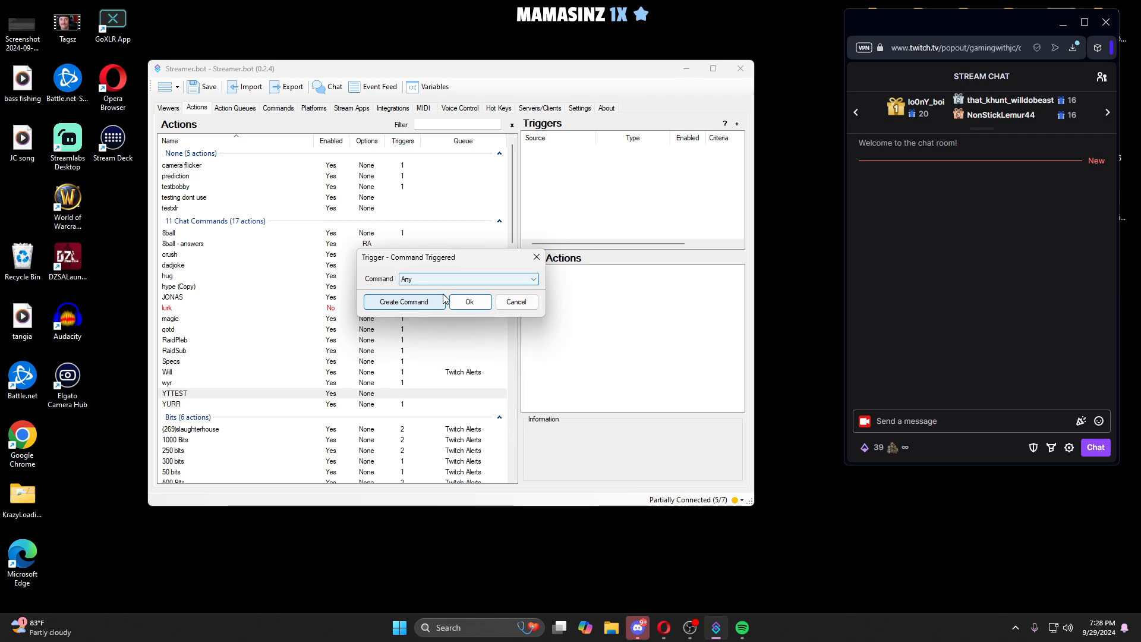
Step: Create a new command for the trigger, named Yttest and using Basic mode
{"action": "left_click", "coordinate": [400, 302]}
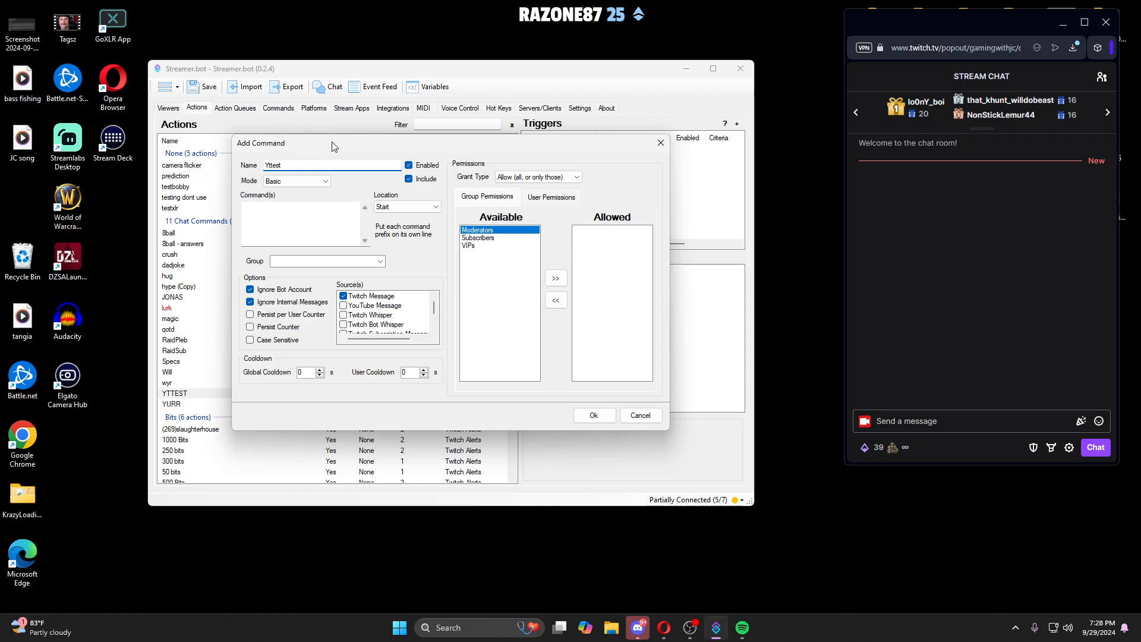
{"action": "left_click", "coordinate": [319, 183]}
{"action": "left_click", "coordinate": [279, 188]}
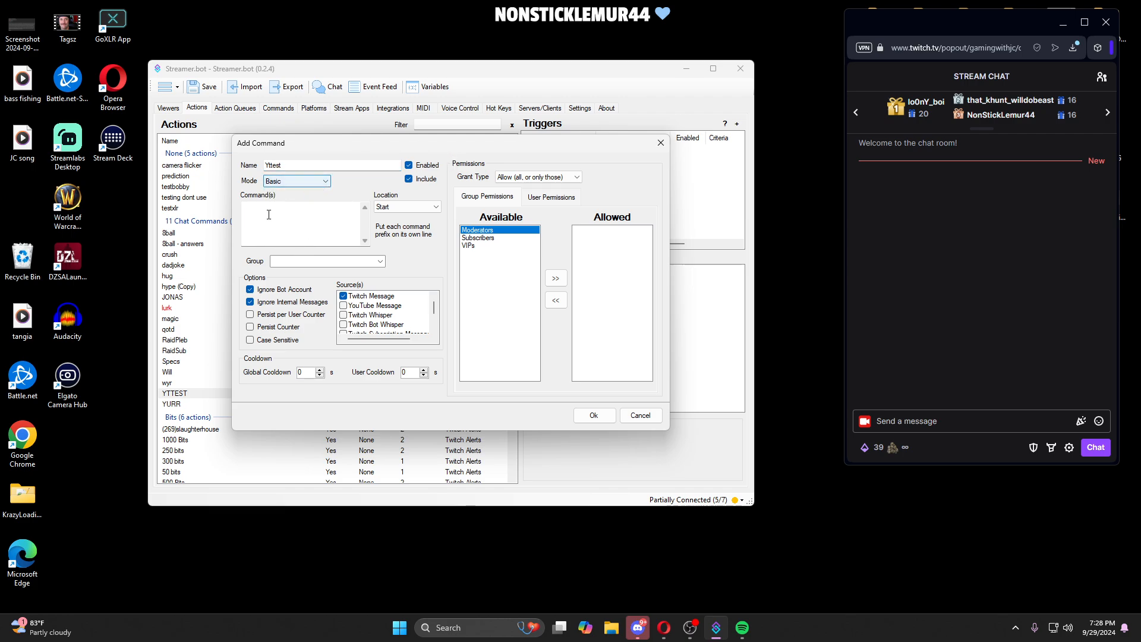
Step: Try LUL as the command text with its location set to Anywhere
{"action": "left_click", "coordinate": [269, 214]}
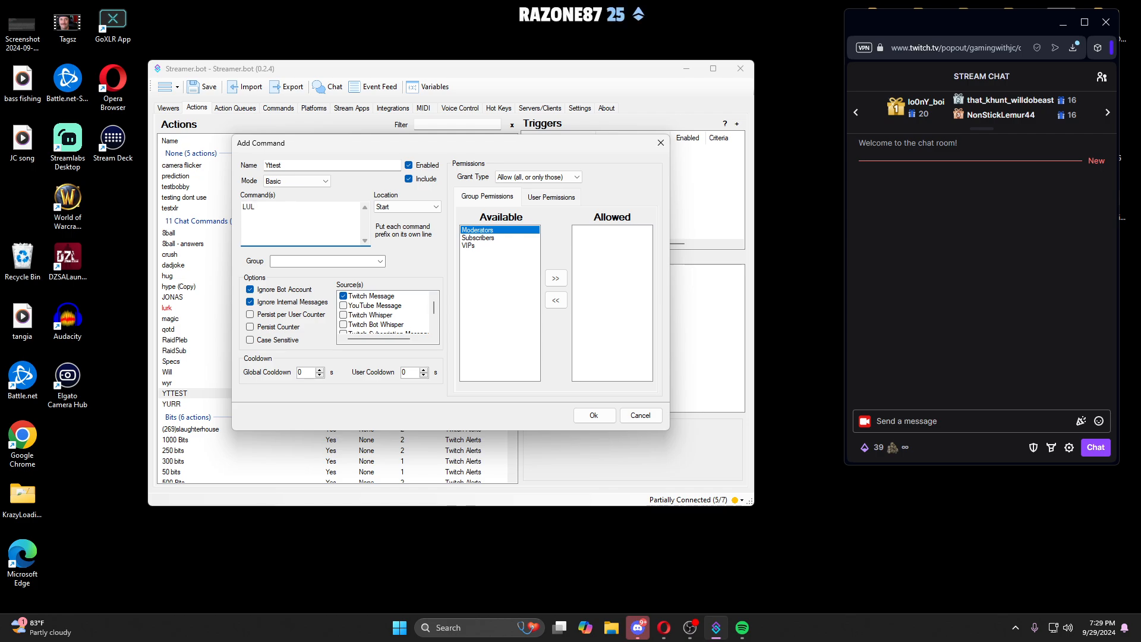
{"action": "left_click", "coordinate": [406, 207]}
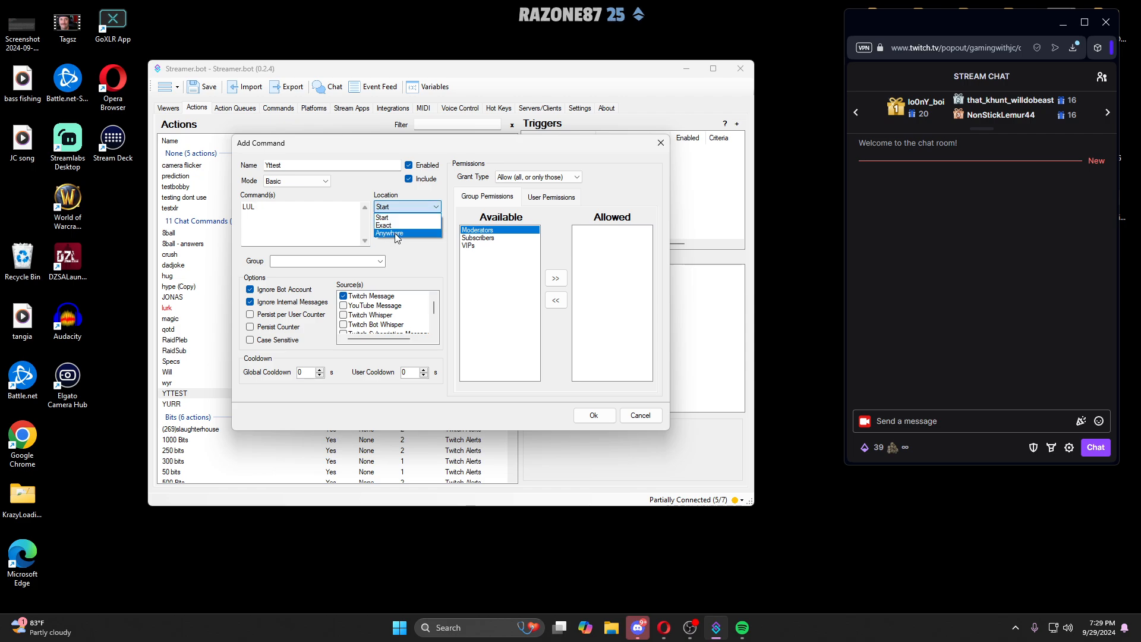
{"action": "left_click", "coordinate": [395, 233]}
{"action": "left_click", "coordinate": [296, 208]}
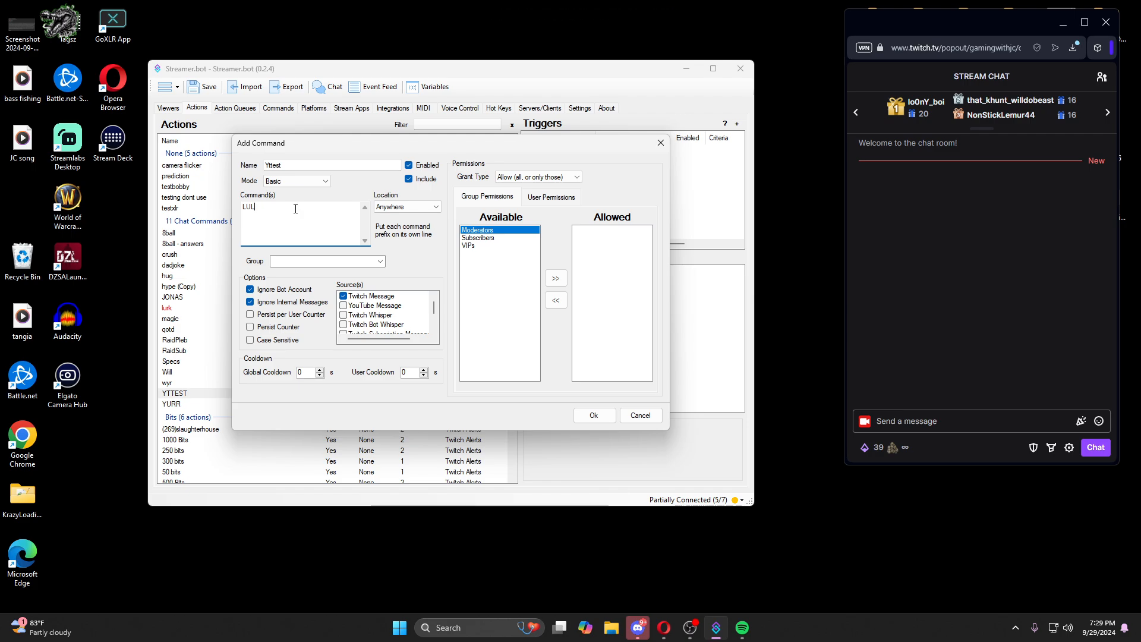
Step: Set the command's location to Start and replace its text with !YTTEST
{"action": "left_click", "coordinate": [419, 208]}
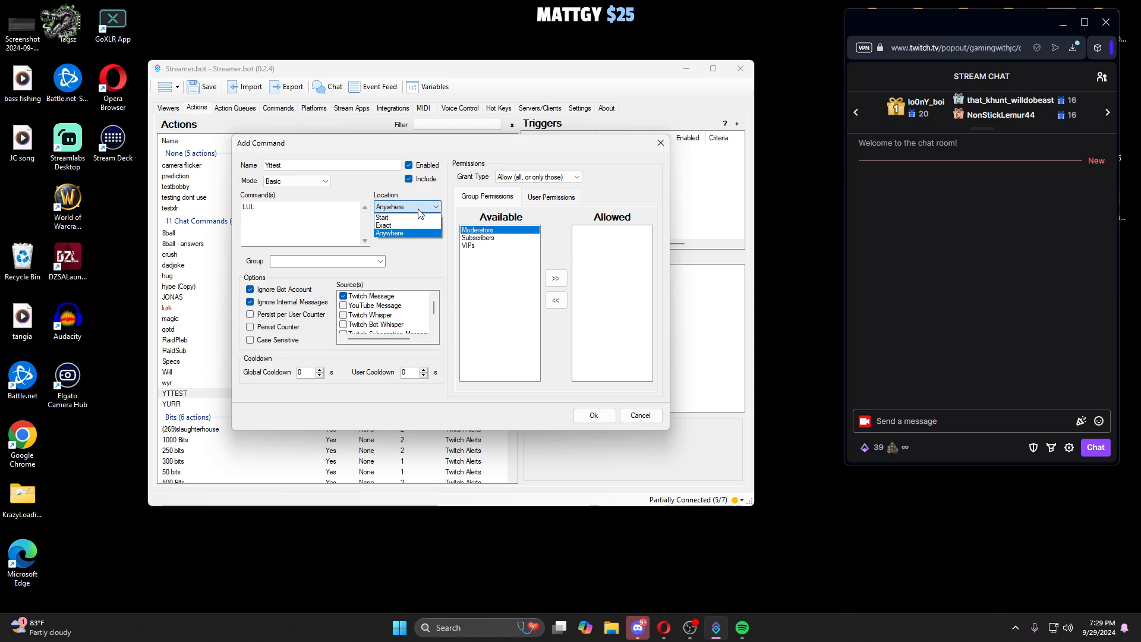
{"action": "left_click", "coordinate": [382, 218]}
{"action": "left_click_drag", "start_coordinate": [288, 205], "coordinate": [232, 208]}
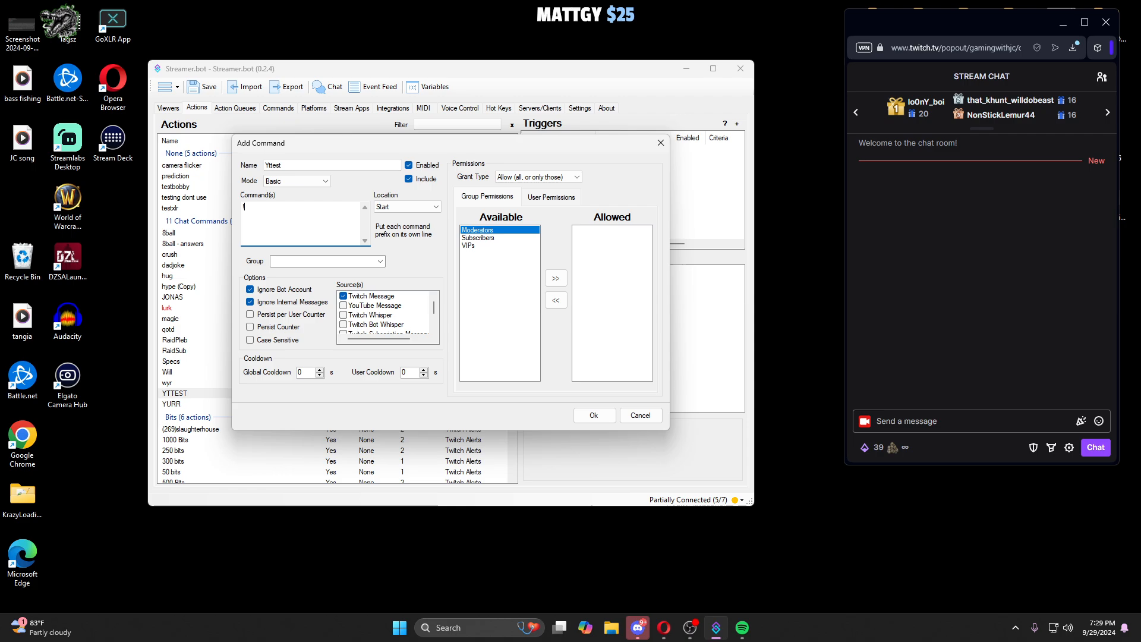
{"action": "key", "text": "BackSpace"}
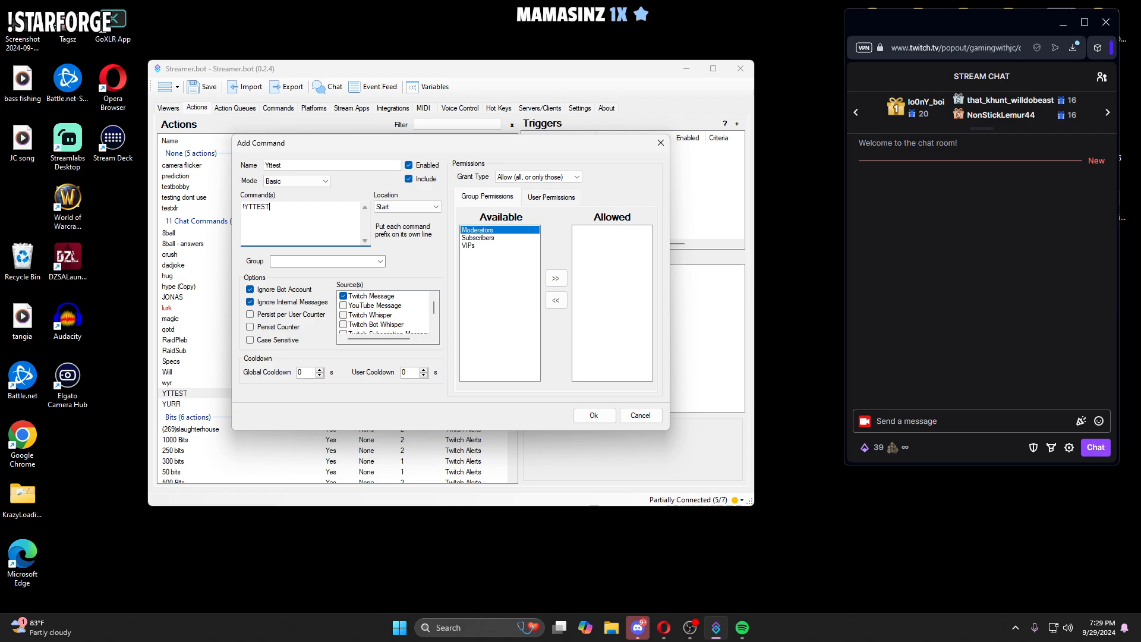
Step: Check the groups available for the new command without choosing one
{"action": "left_click", "coordinate": [304, 262]}
{"action": "left_click", "coordinate": [380, 264]}
{"action": "left_click", "coordinate": [380, 264]}
{"action": "left_click", "coordinate": [380, 264]}
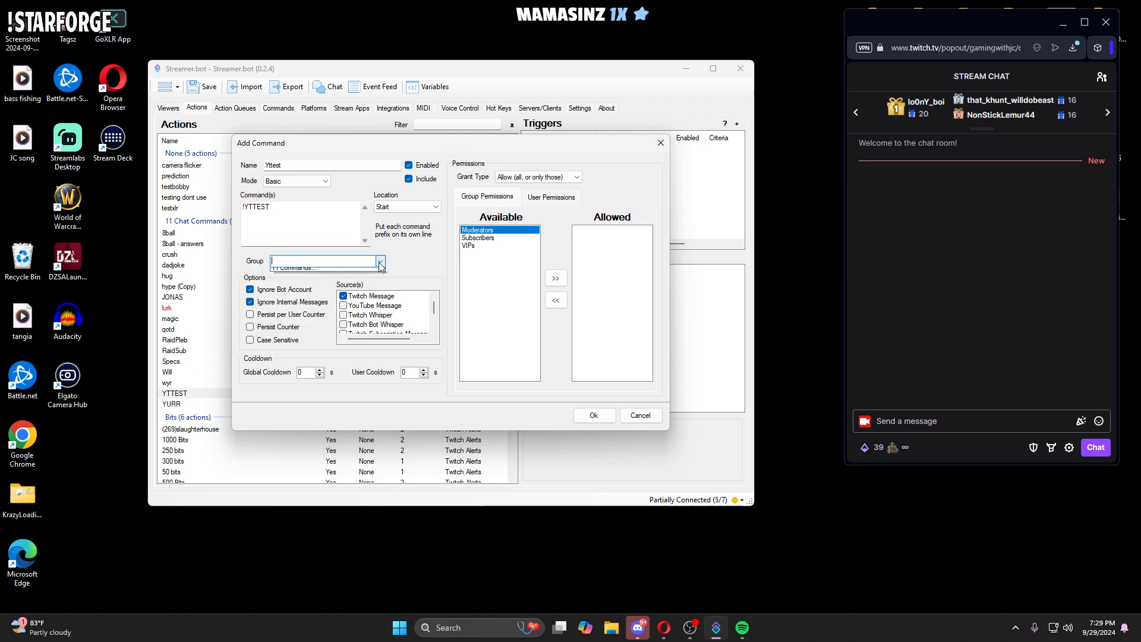
{"action": "left_click", "coordinate": [415, 263]}
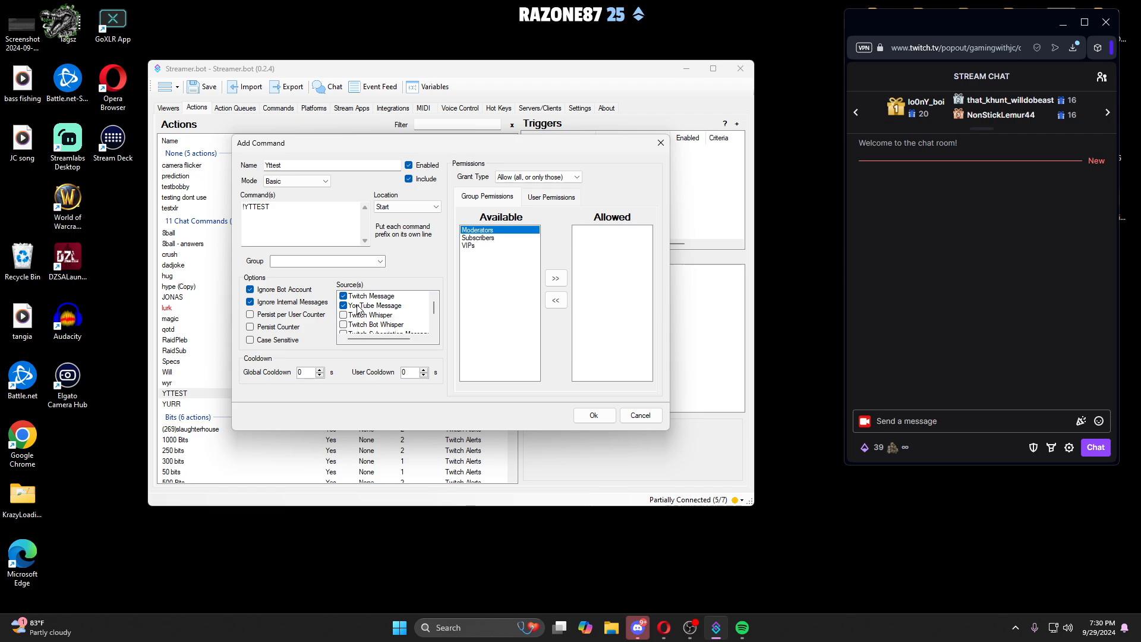
Step: Exclude YouTube Message from the command's sources and set the global cooldown to 60 seconds
{"action": "left_click", "coordinate": [344, 306]}
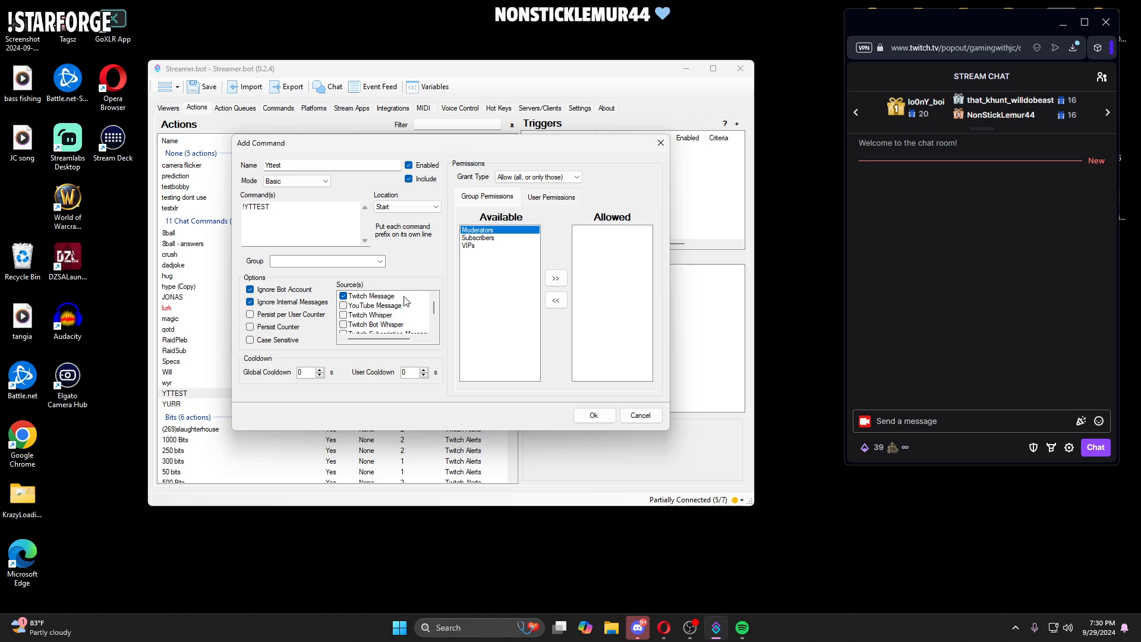
{"action": "type", "text": "6"}
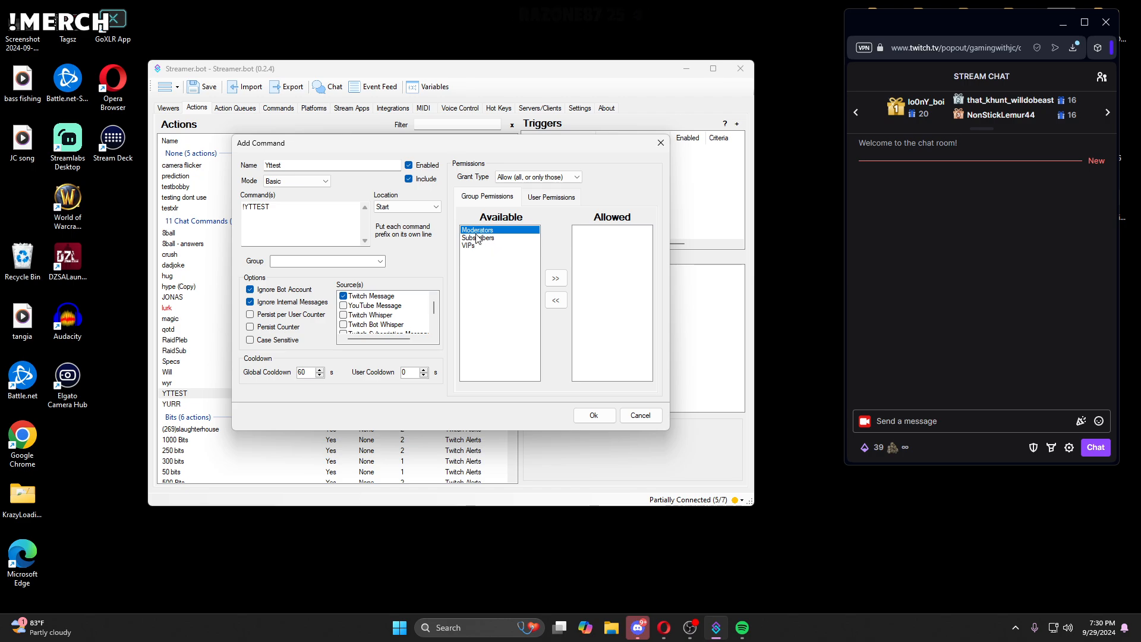
Step: Try allowing the Moderators, Subscribers and VIPs groups one at a time, removing each from the allowed list again
{"action": "left_click", "coordinate": [557, 280]}
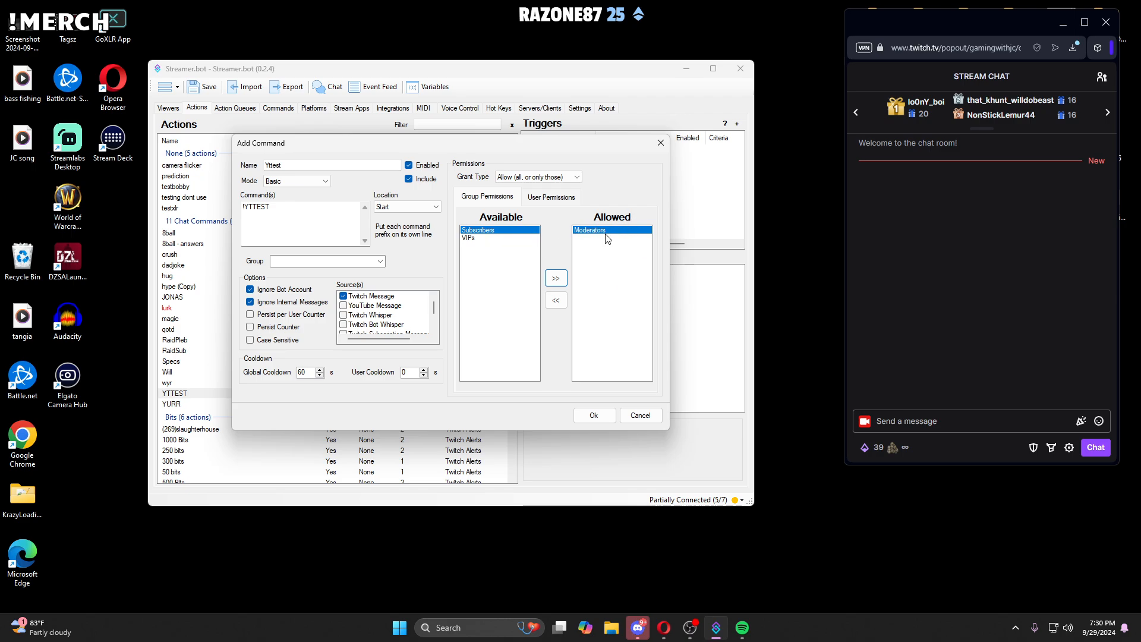
{"action": "left_click", "coordinate": [556, 300]}
{"action": "left_click", "coordinate": [493, 239]}
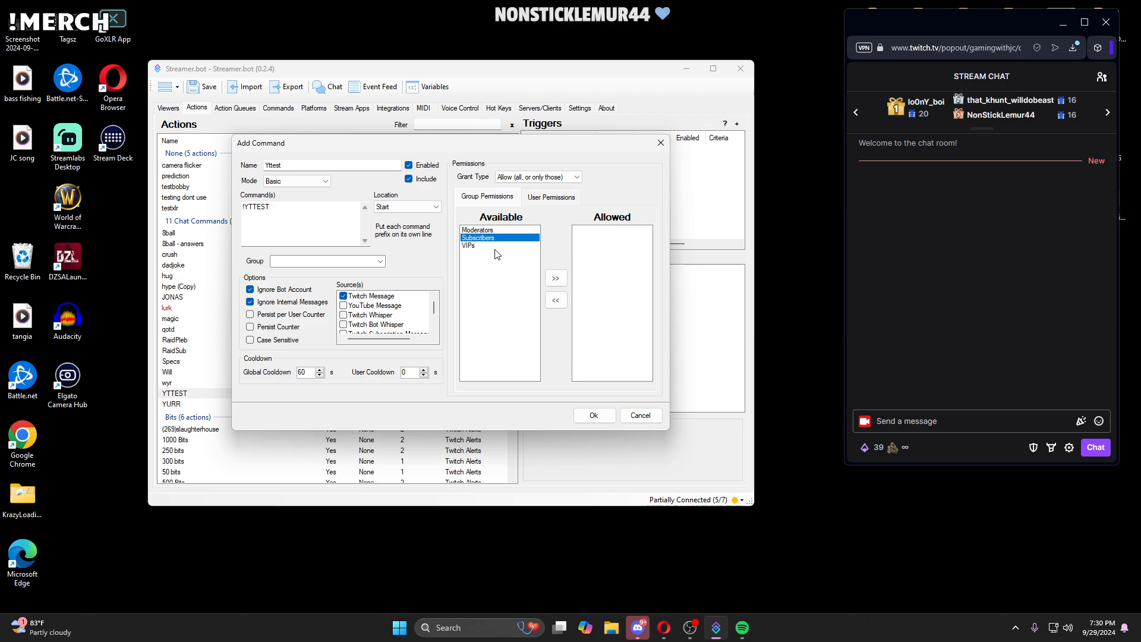
{"action": "left_click", "coordinate": [556, 279]}
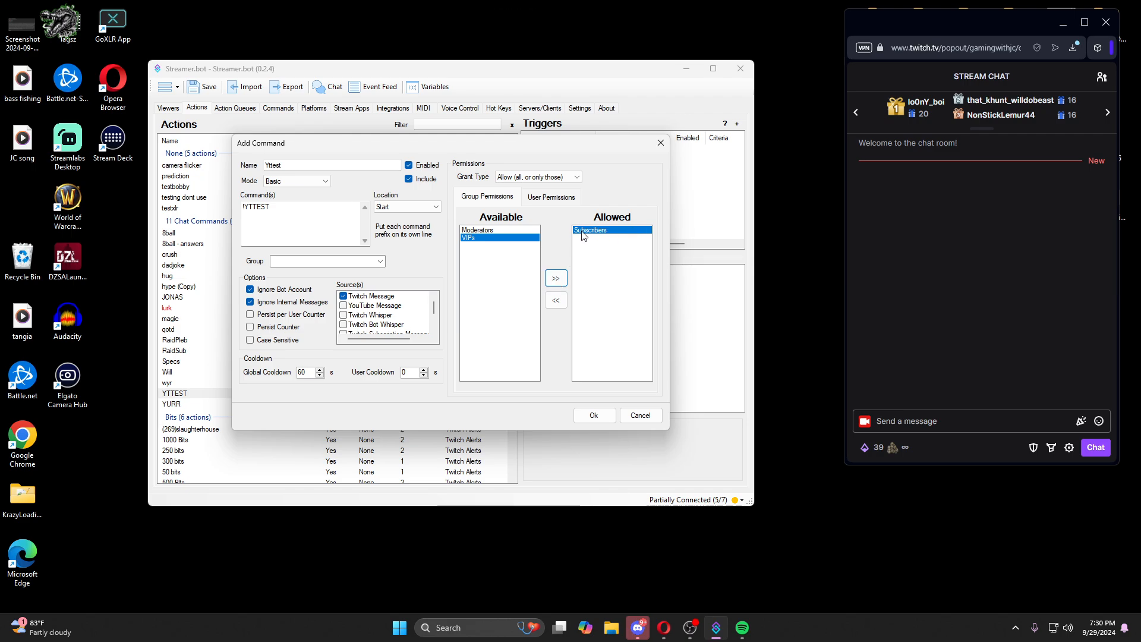
{"action": "left_click", "coordinate": [556, 301]}
{"action": "left_click", "coordinate": [470, 246]}
{"action": "left_click", "coordinate": [555, 278]}
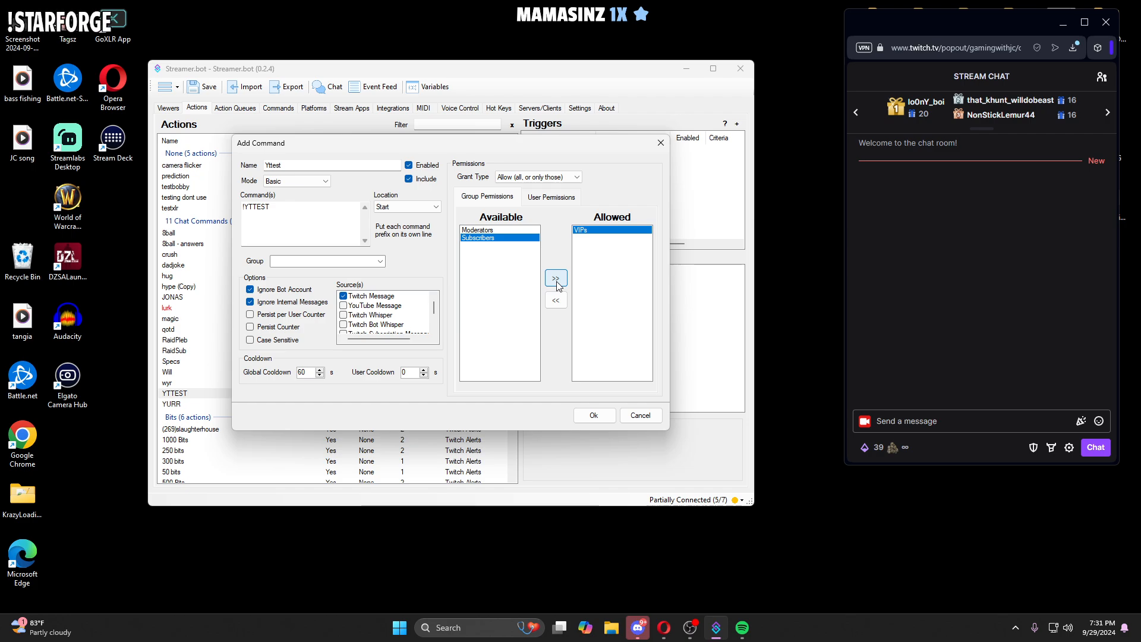
{"action": "left_click", "coordinate": [556, 301]}
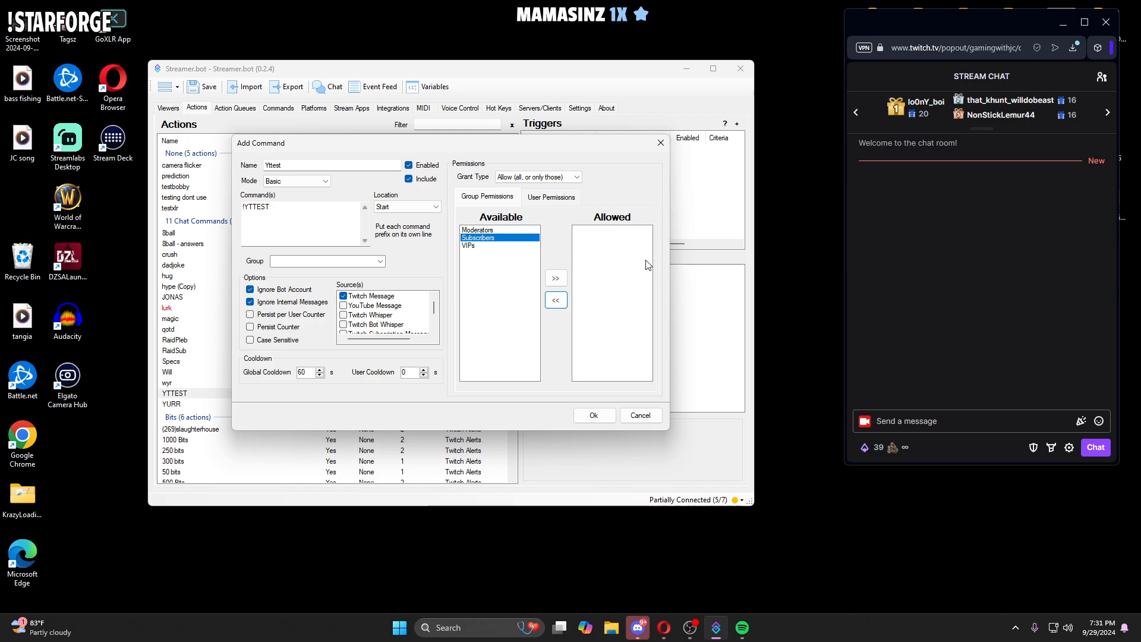
{"action": "left_click", "coordinate": [484, 231]}
{"action": "left_click", "coordinate": [556, 278]}
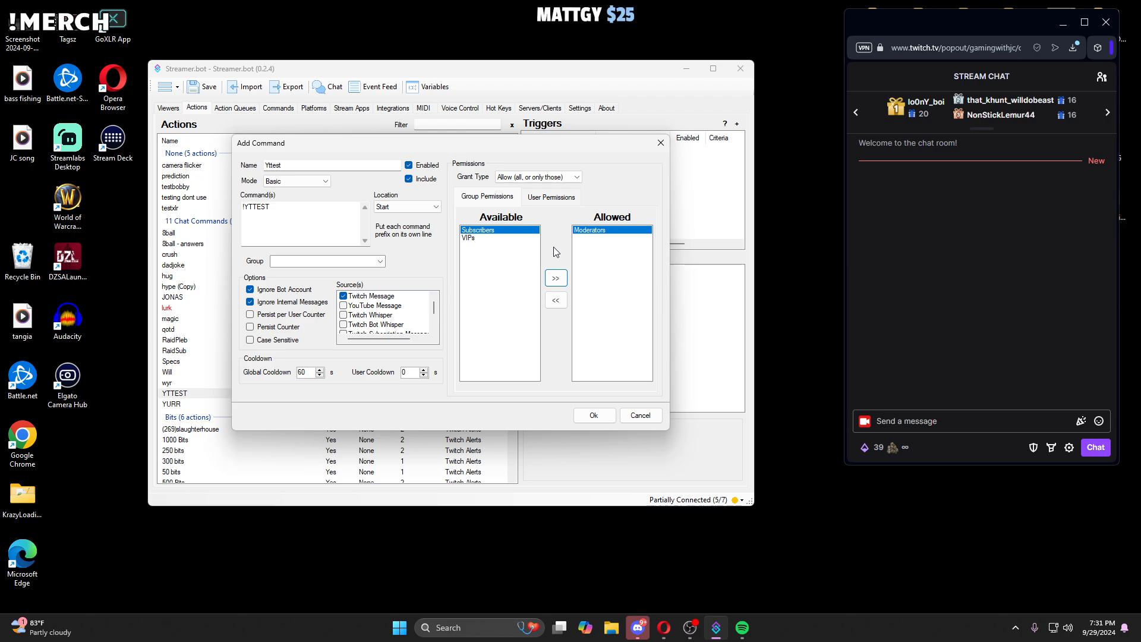
{"action": "left_click", "coordinate": [556, 301]}
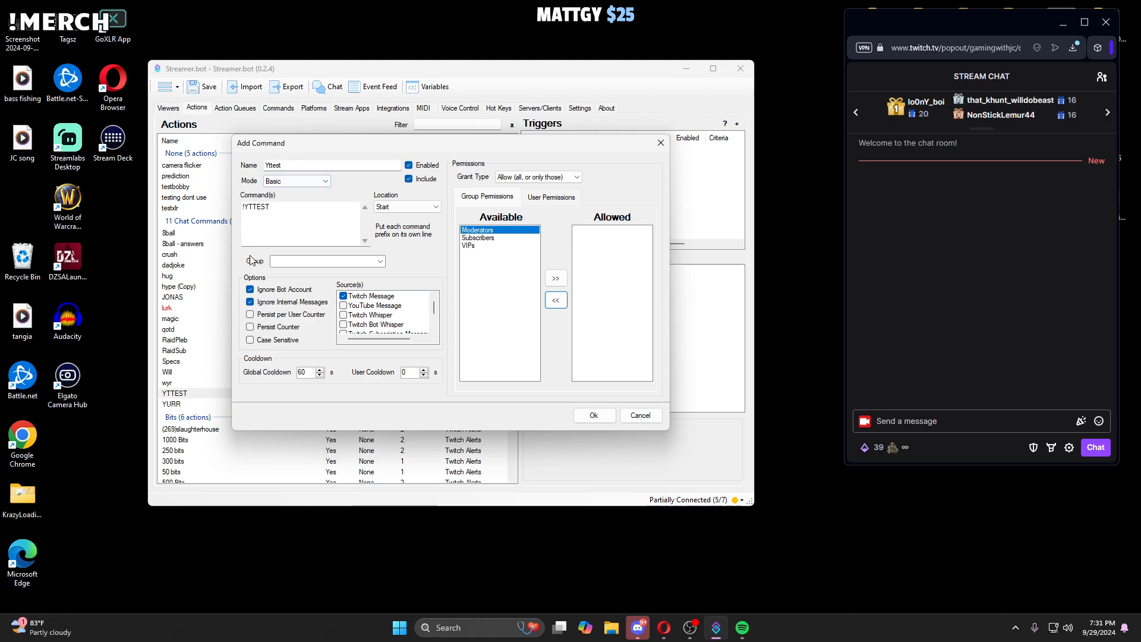
Step: Confirm the new command, add Yttest (!YTTEST) as the YTTEST action's trigger, and save the configuration
{"action": "left_click", "coordinate": [592, 414]}
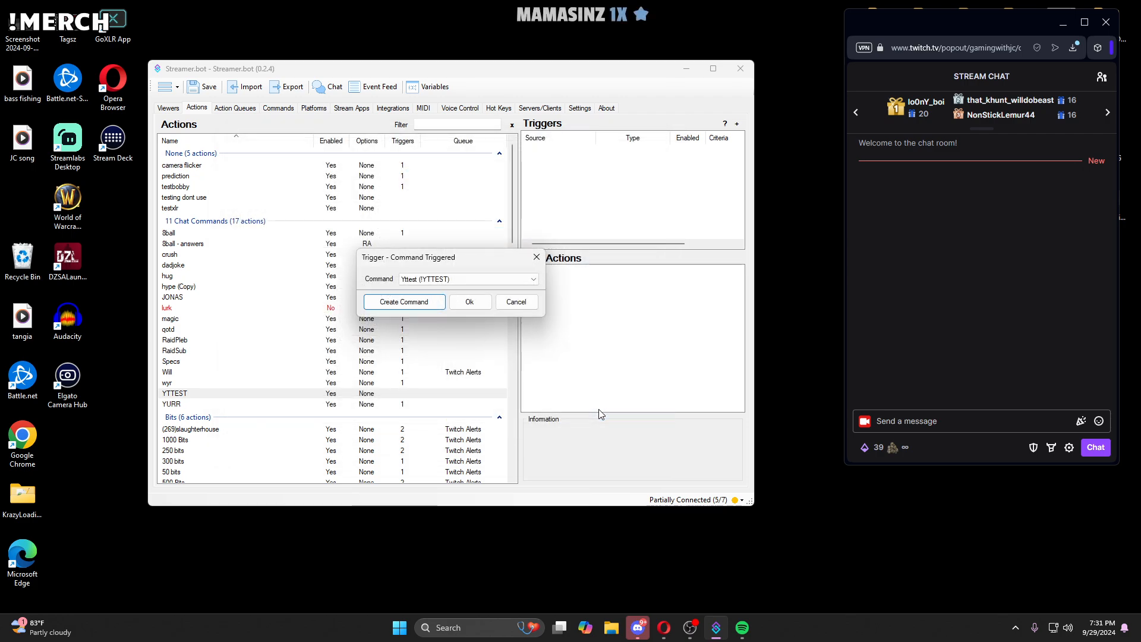
{"action": "left_click", "coordinate": [452, 279]}
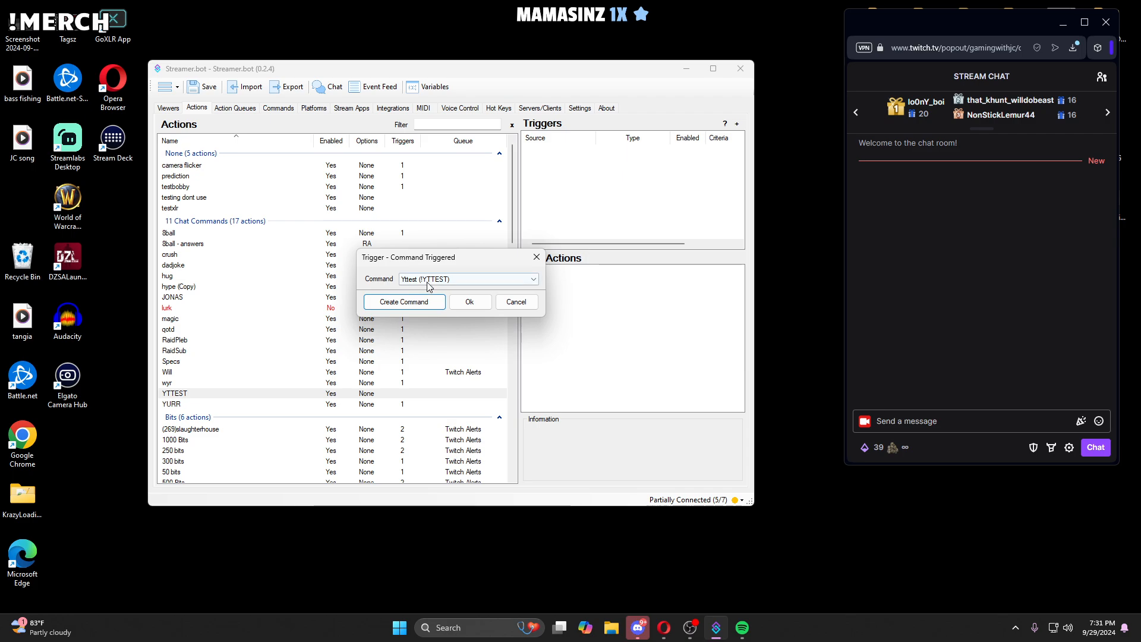
{"action": "left_click", "coordinate": [469, 302]}
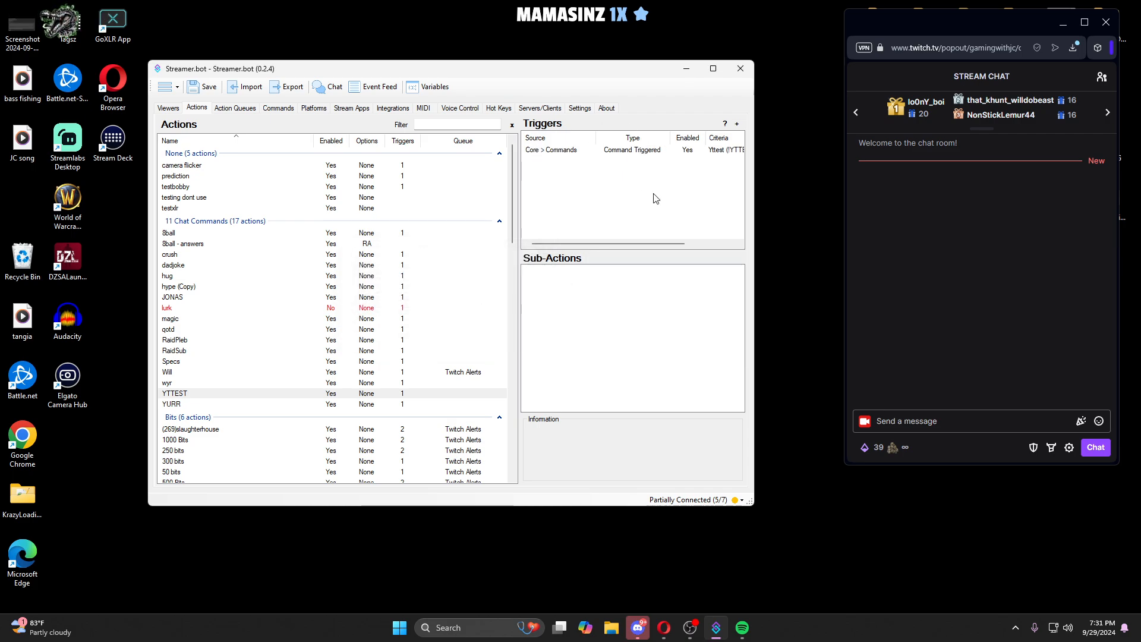
{"action": "left_click", "coordinate": [217, 88]}
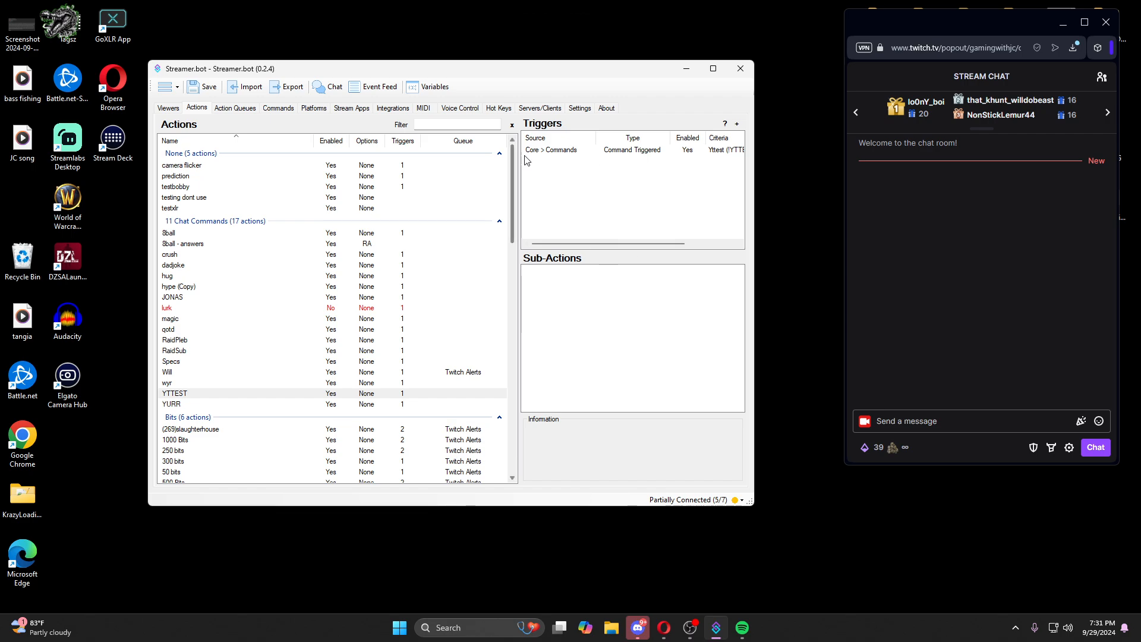
Step: Start a Twitch chat Send Message to Channel sub-action for the YTTEST action
{"action": "left_click", "coordinate": [548, 152]}
{"action": "left_click", "coordinate": [569, 315]}
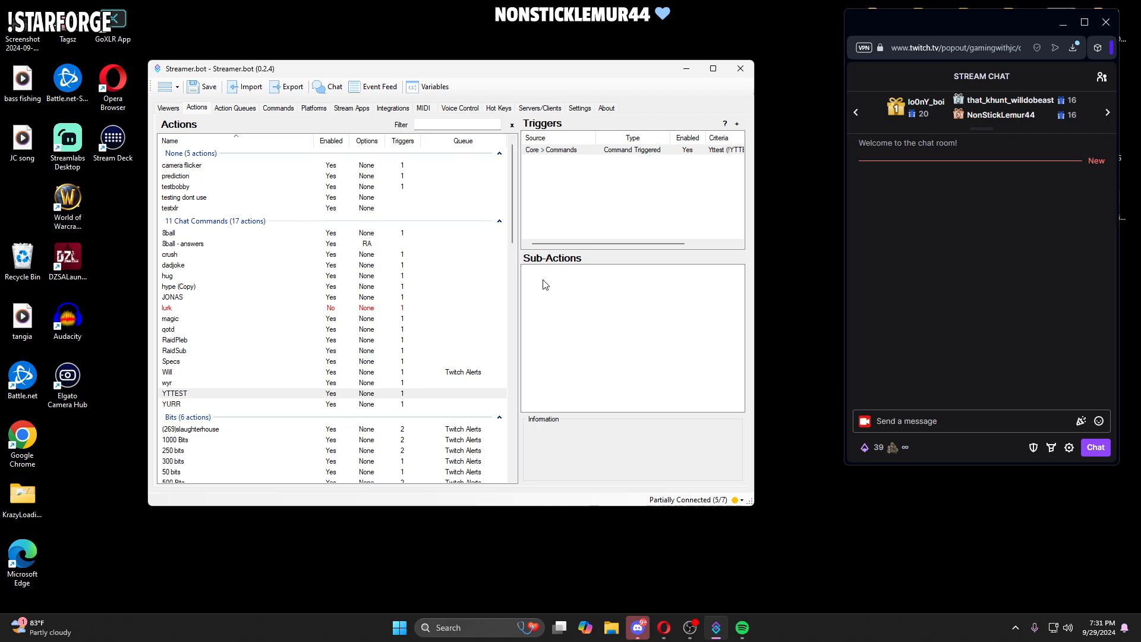
{"action": "right_click", "coordinate": [547, 288]}
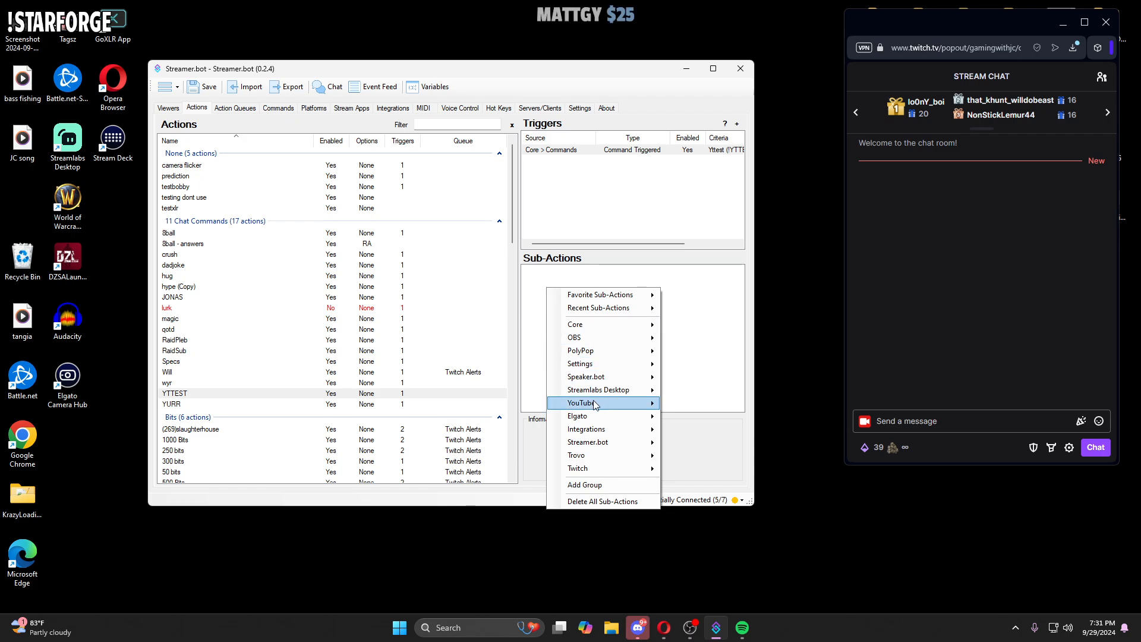
{"action": "mouse_move", "coordinate": [592, 468]}
{"action": "mouse_move", "coordinate": [692, 464]}
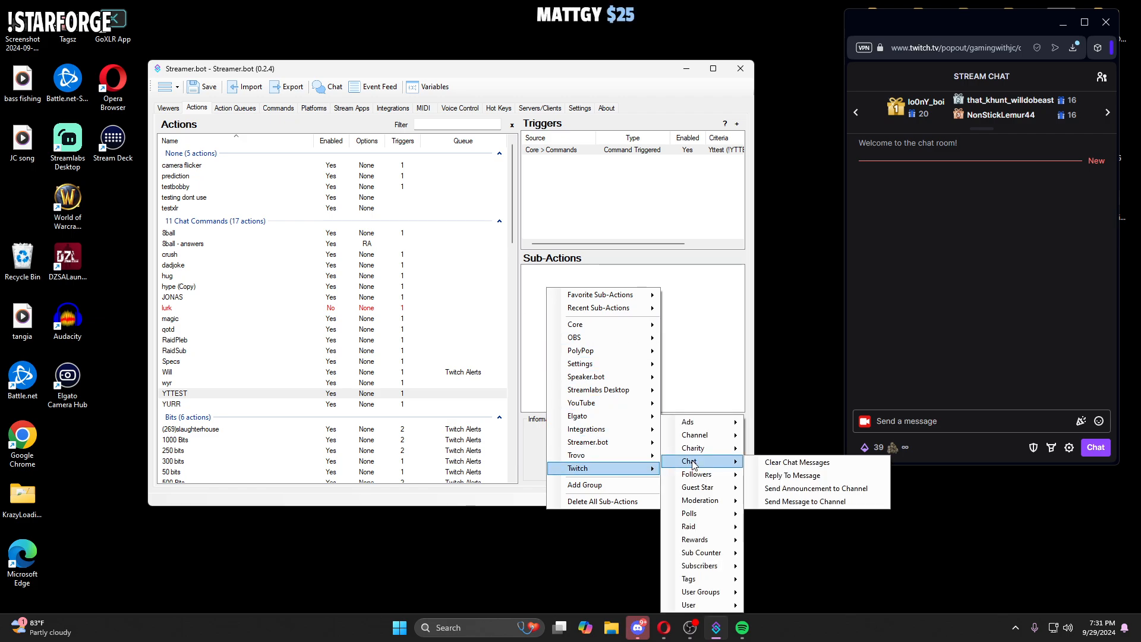
{"action": "left_click", "coordinate": [786, 503]}
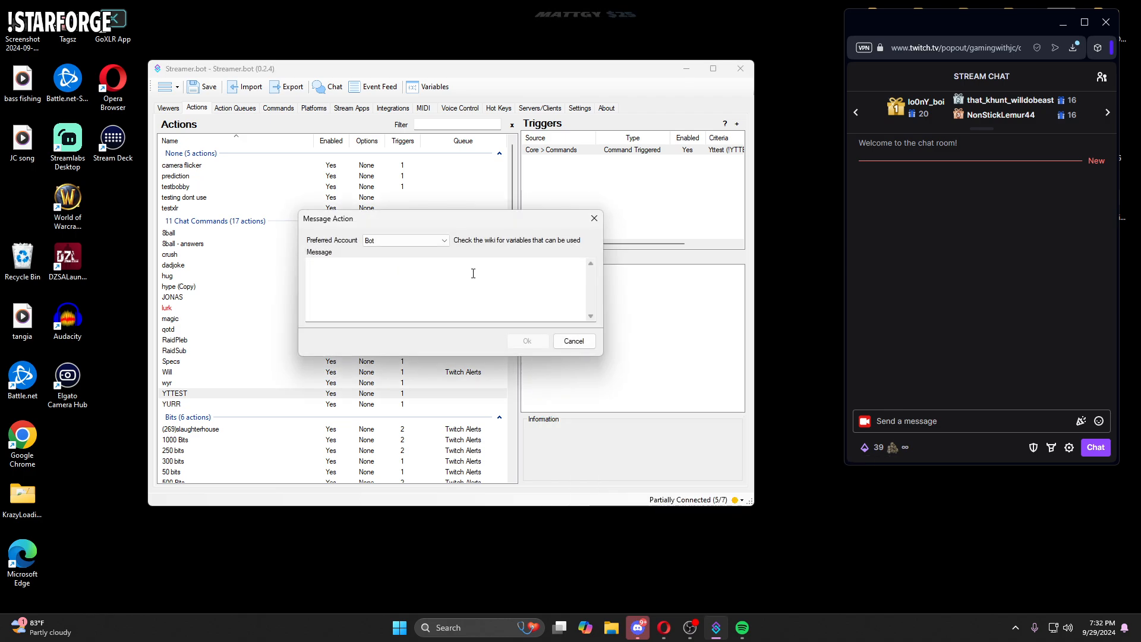
Step: Try Broadcaster as the message's preferred account, and switch it back to Bot
{"action": "left_click", "coordinate": [388, 242]}
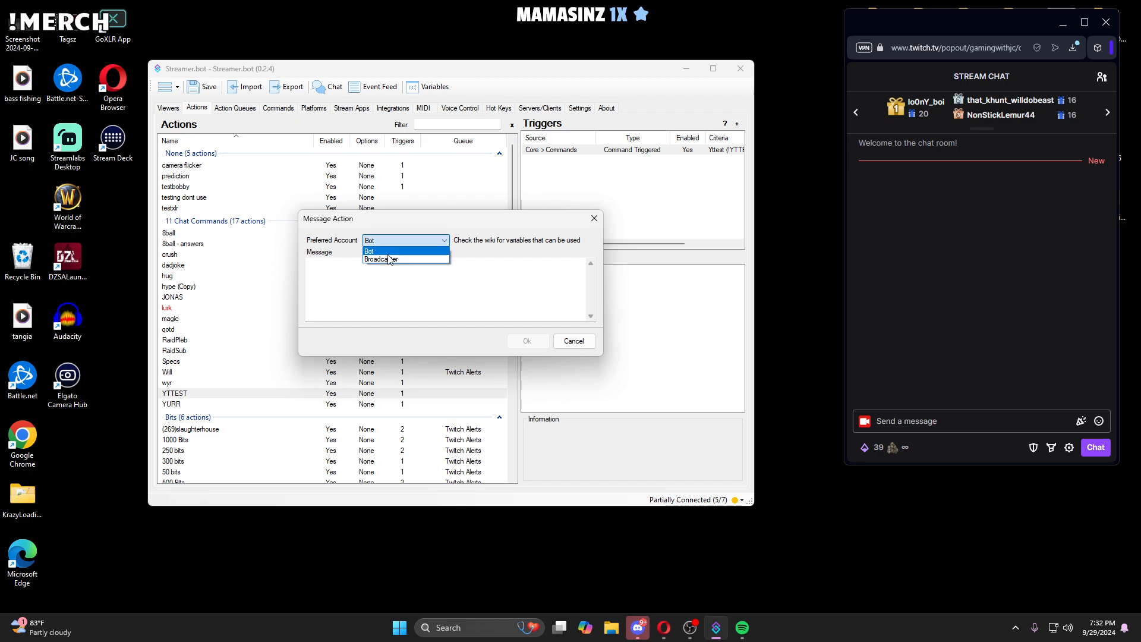
{"action": "left_click", "coordinate": [389, 259]}
{"action": "left_click", "coordinate": [397, 248]}
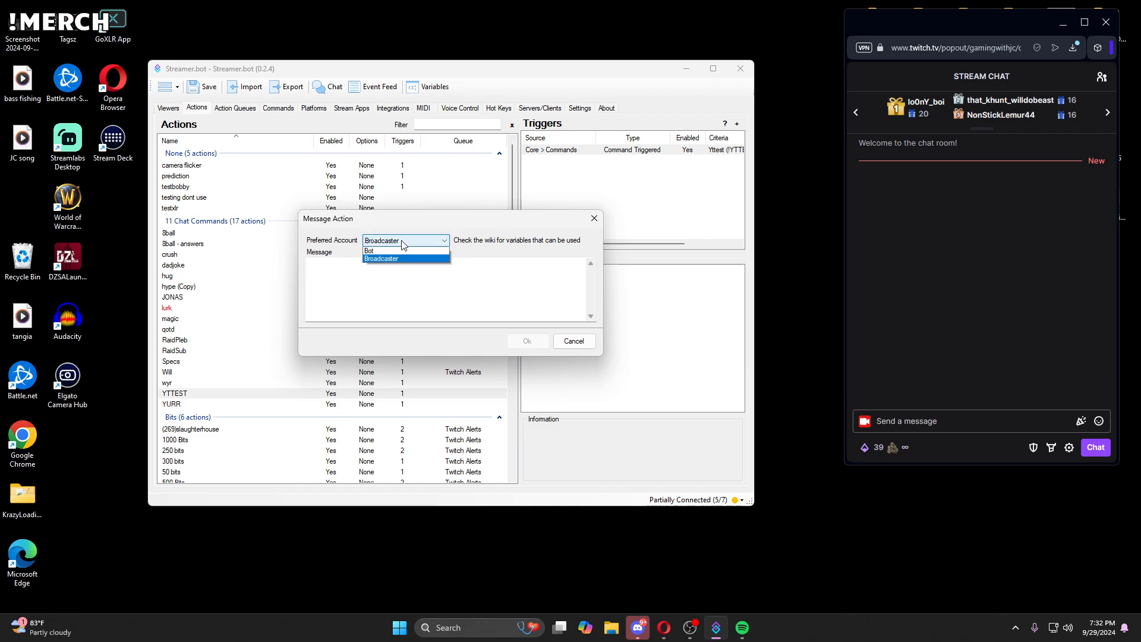
{"action": "left_click", "coordinate": [397, 250]}
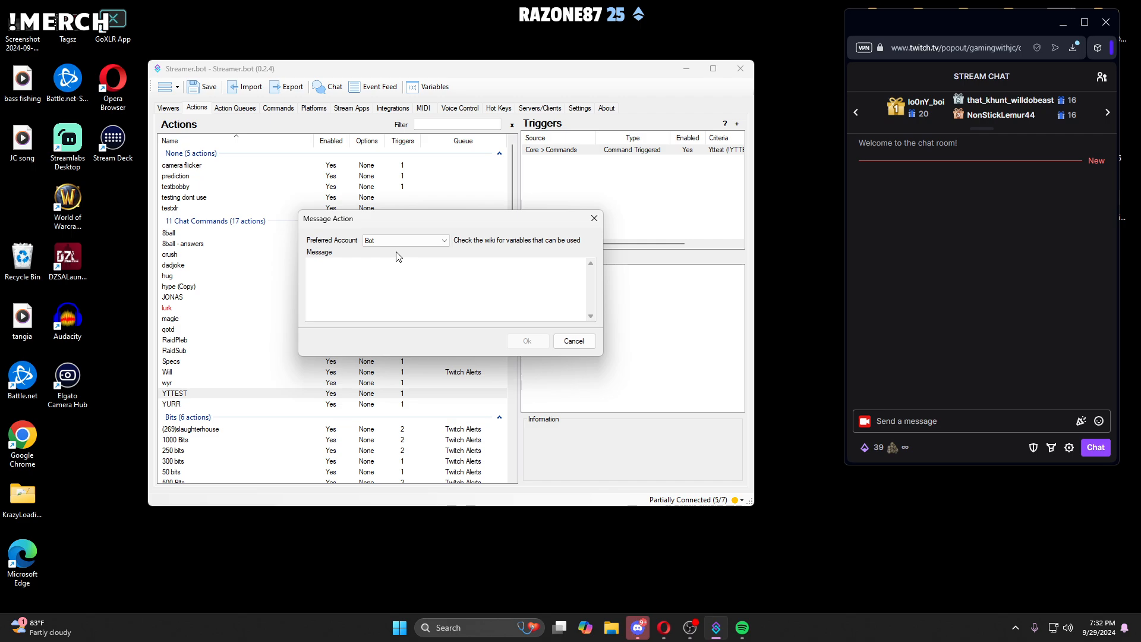
Step: Make the sub-action send "HI YoutTube! I made a comand!" from the Broadcaster account, and save the configuration
{"action": "left_click", "coordinate": [396, 240]}
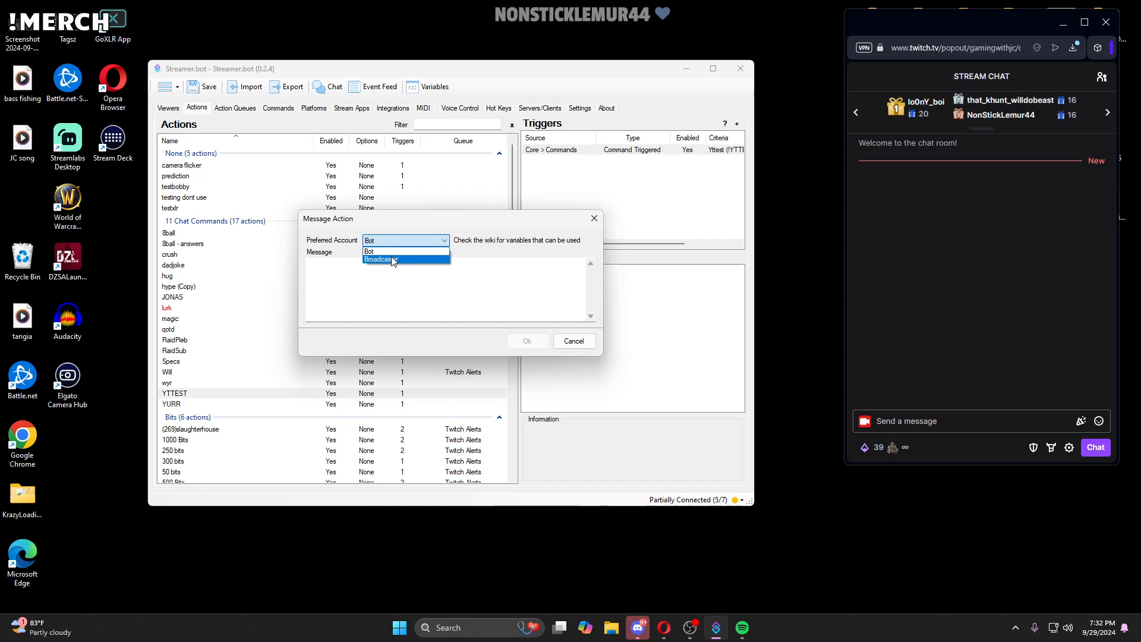
{"action": "left_click", "coordinate": [393, 260]}
{"action": "left_click", "coordinate": [344, 274]}
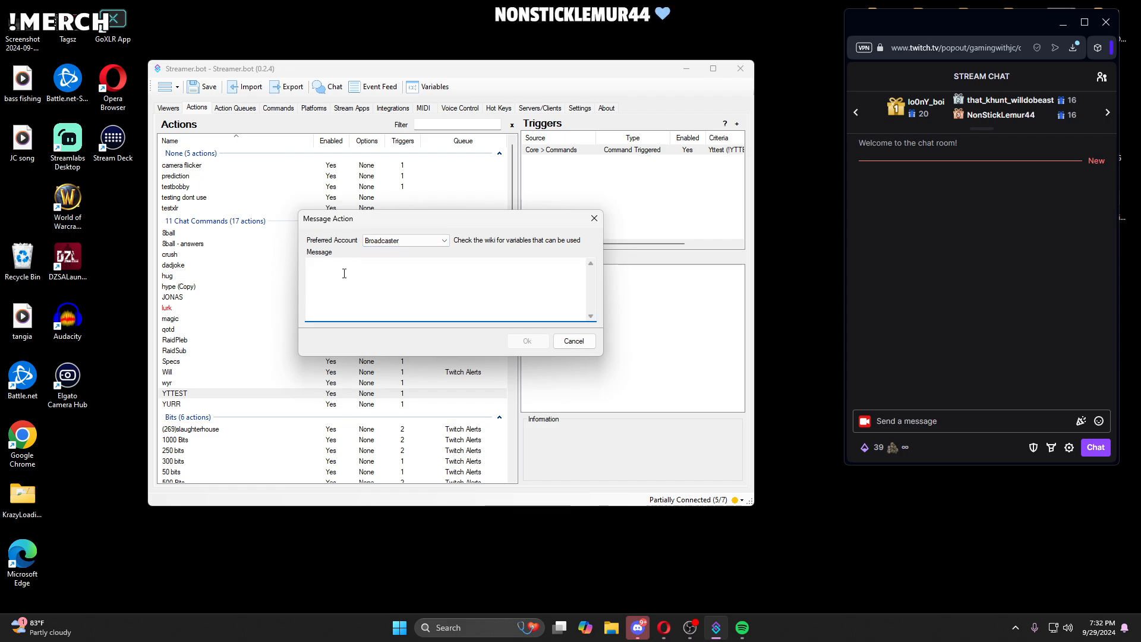
{"action": "type", "text": "HI"}
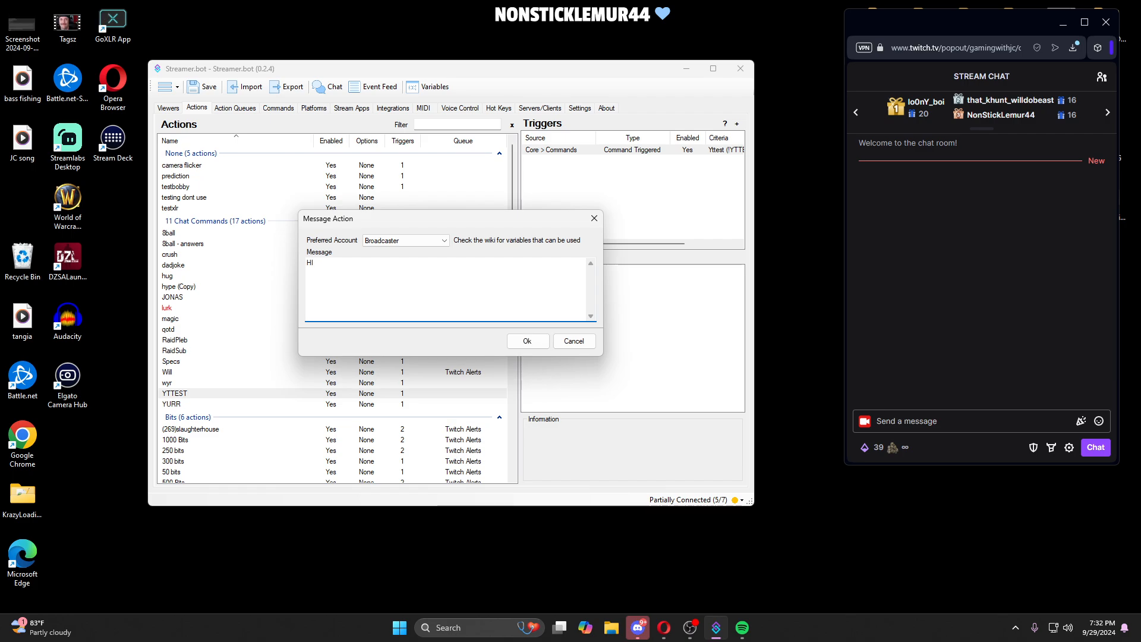
{"action": "type", "text": " Yopu"}
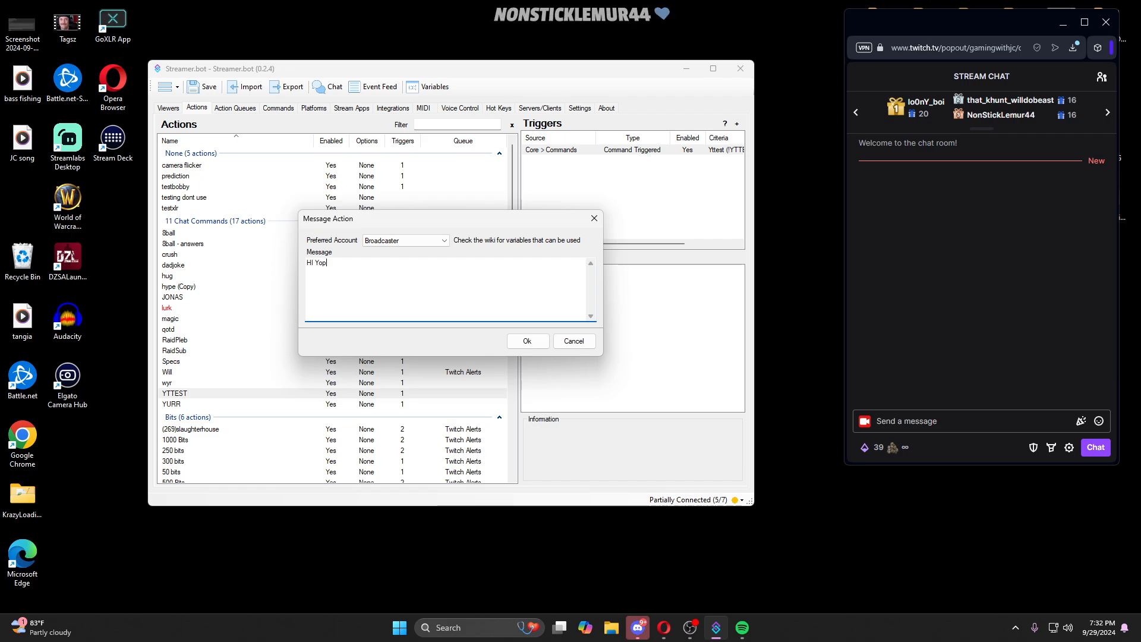
{"action": "key", "text": "BackSpace"}
{"action": "key", "text": "BackSpace"}
{"action": "type", "text": "utTube"}
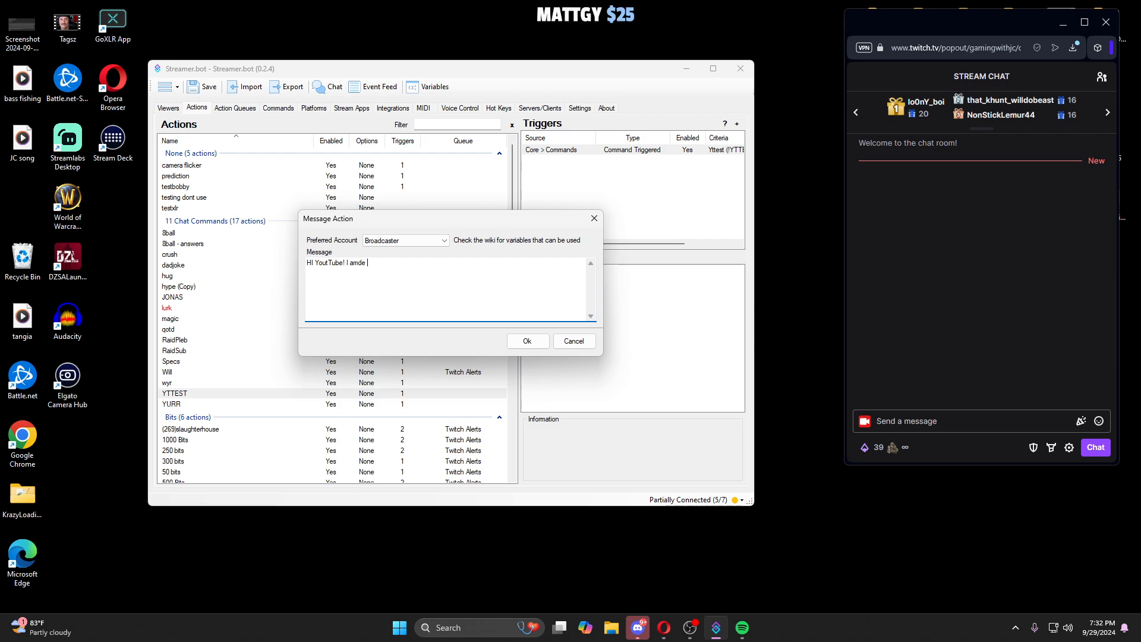
{"action": "type", "text": "! I am"}
{"action": "key", "text": "BackSpace"}
{"action": "key", "text": "BackSpace"}
{"action": "type", "text": "mande a comand"}
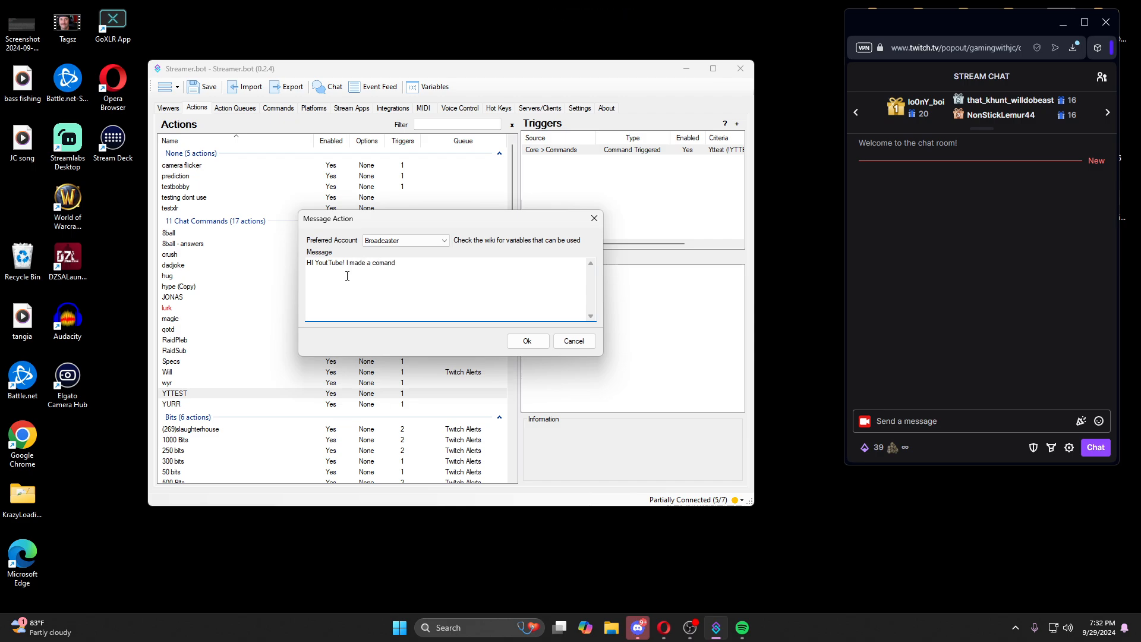
{"action": "type", "text": "!"}
{"action": "left_click", "coordinate": [537, 343]}
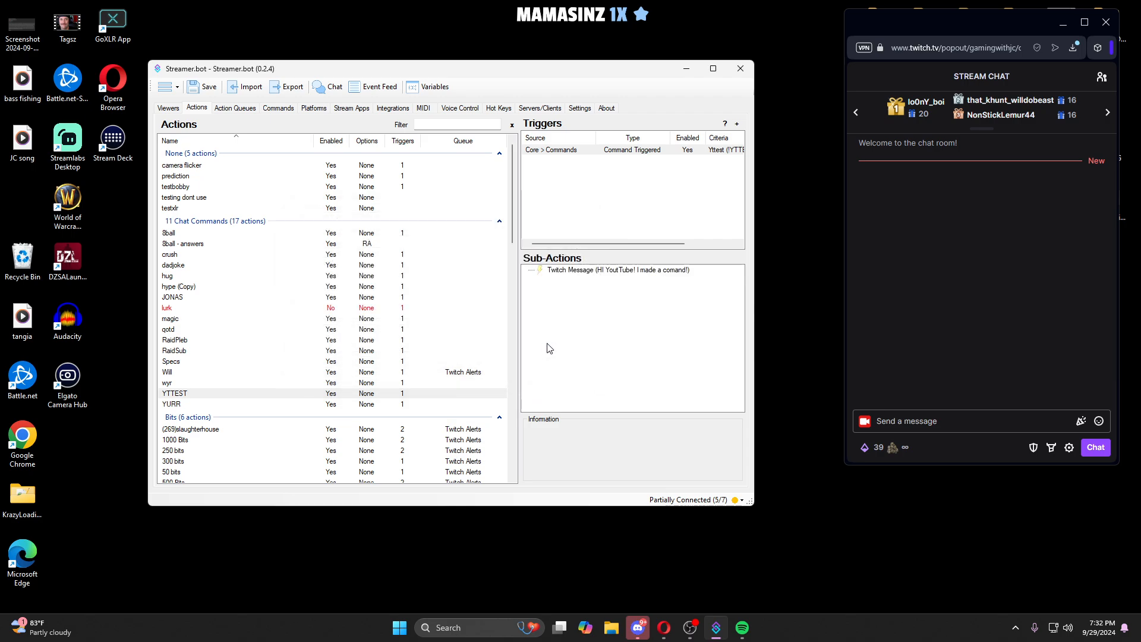
{"action": "left_click", "coordinate": [205, 86]}
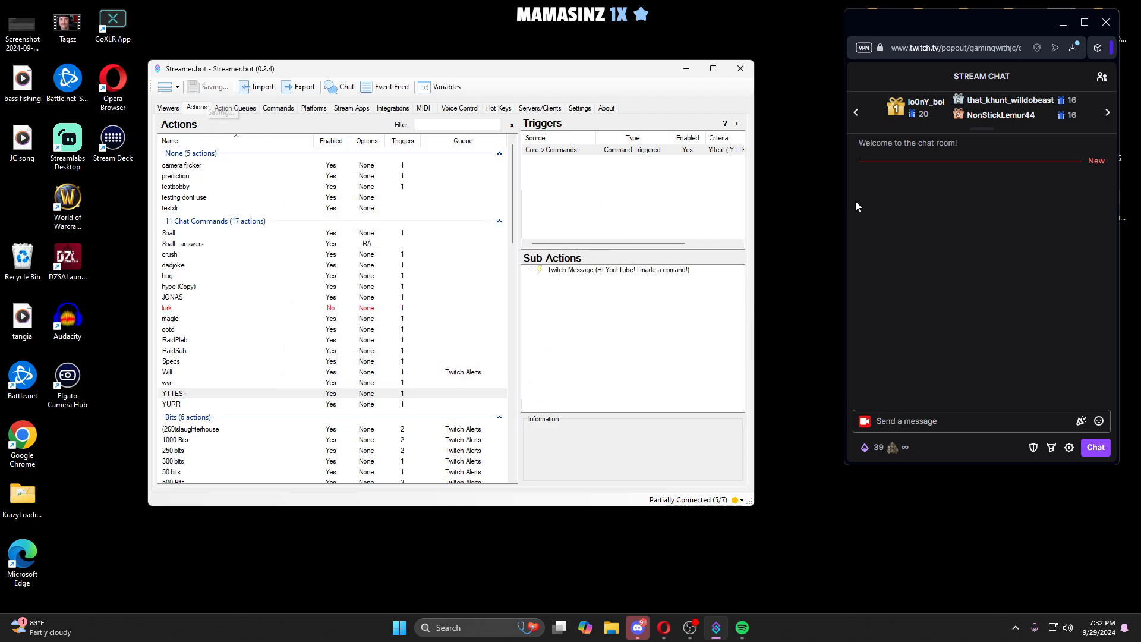
Step: Switch to the Twitch stream chat window, enlarge it, and send !YTTEST in the chat
{"action": "left_click", "coordinate": [892, 421]}
{"action": "left_click_drag", "start_coordinate": [847, 464], "coordinate": [804, 493]}
{"action": "type", "text": "!"}
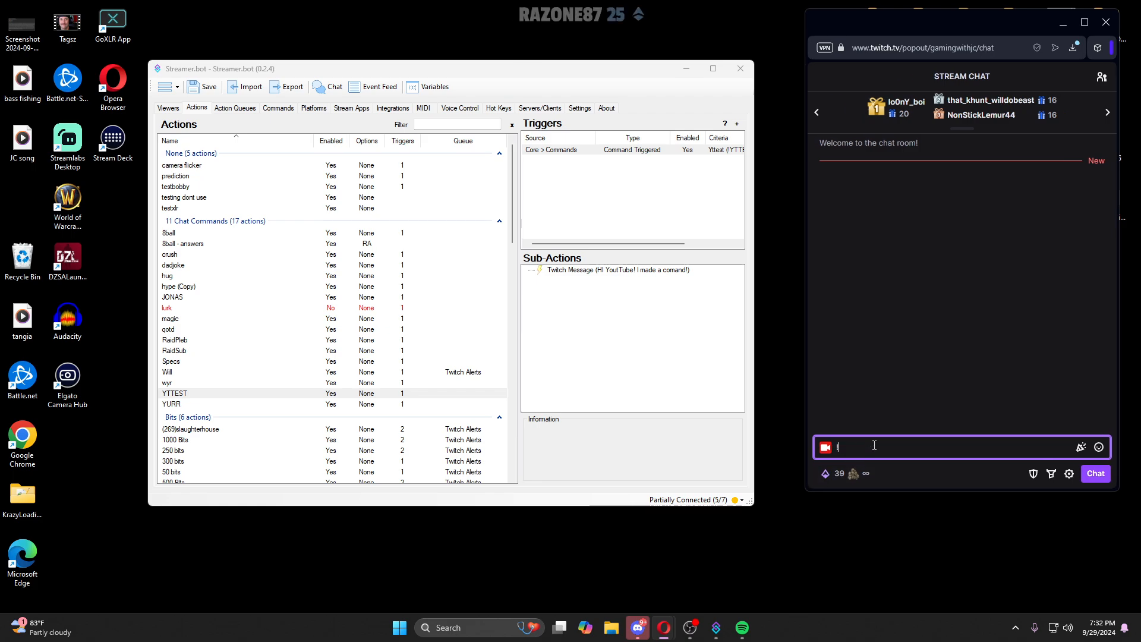
{"action": "type", "text": "YT"}
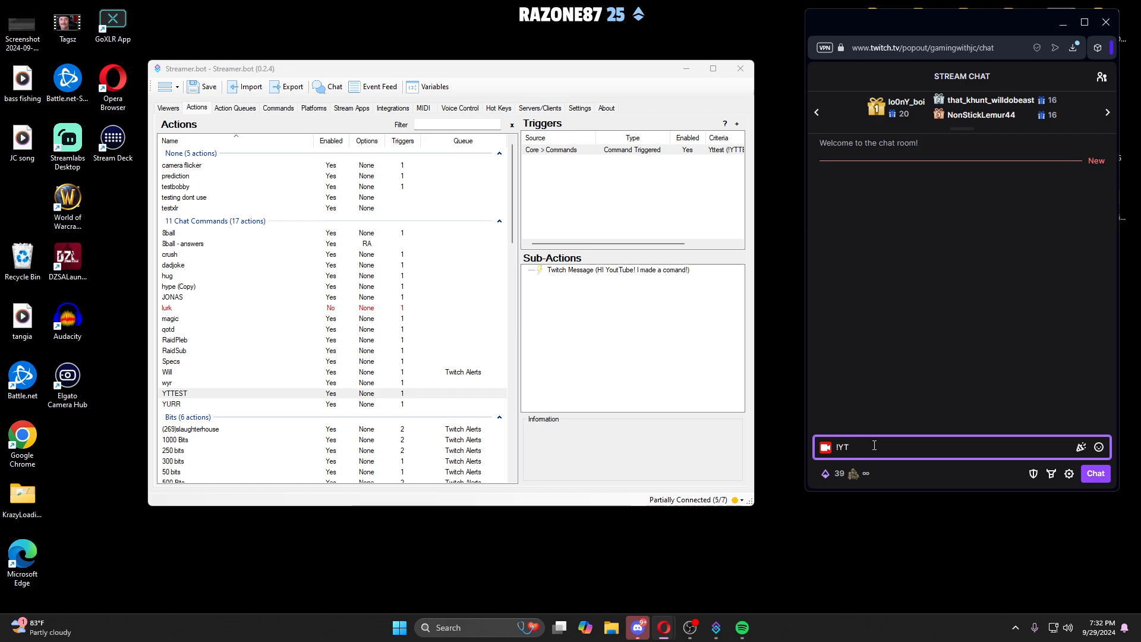
{"action": "type", "text": "TEST"}
{"action": "key", "text": "Return"}
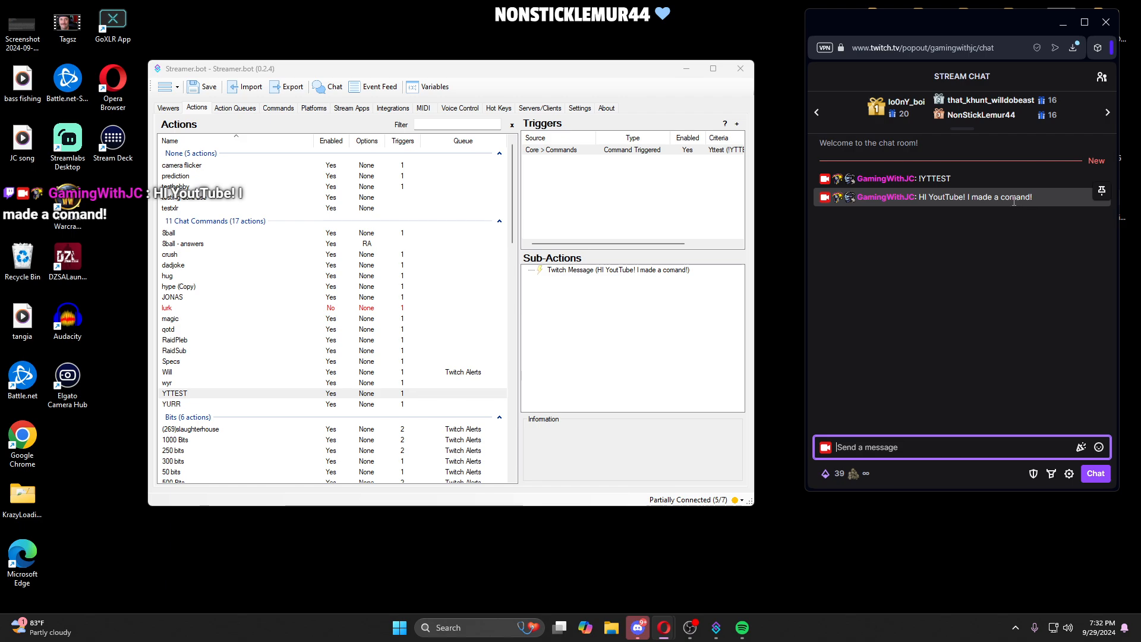
Step: Back in Streamer.bot, correct "comand" to "command" in the Twitch message sub-action and test the command trigger
{"action": "left_click", "coordinate": [591, 178]}
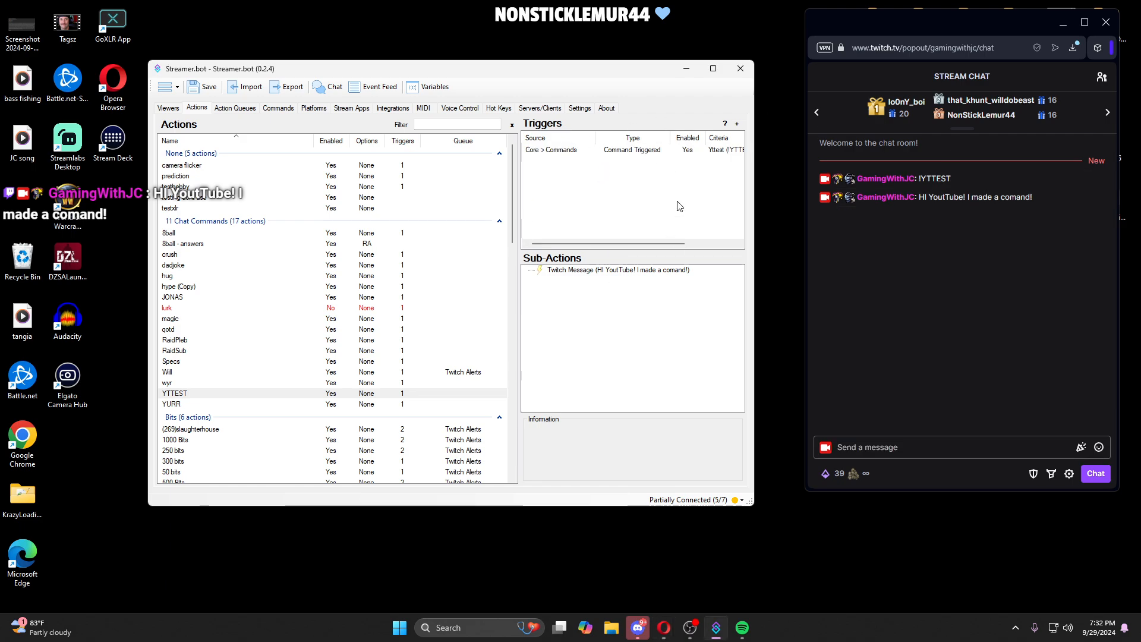
{"action": "double_click", "coordinate": [622, 271]}
{"action": "left_click", "coordinate": [384, 263]}
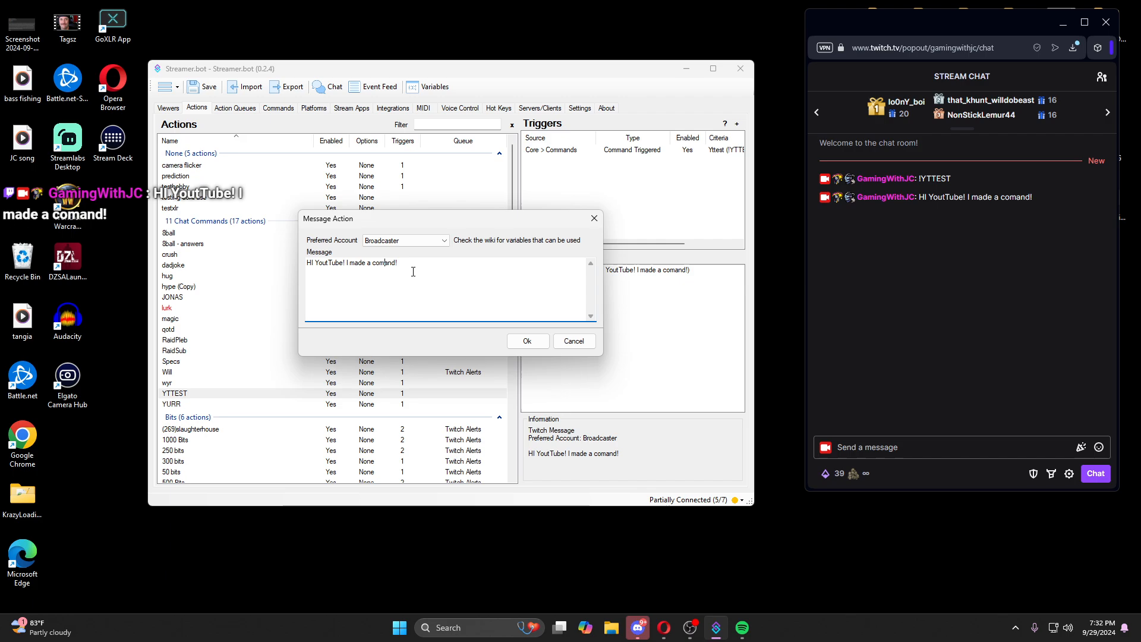
{"action": "type", "text": "m"}
{"action": "left_click", "coordinate": [528, 341]}
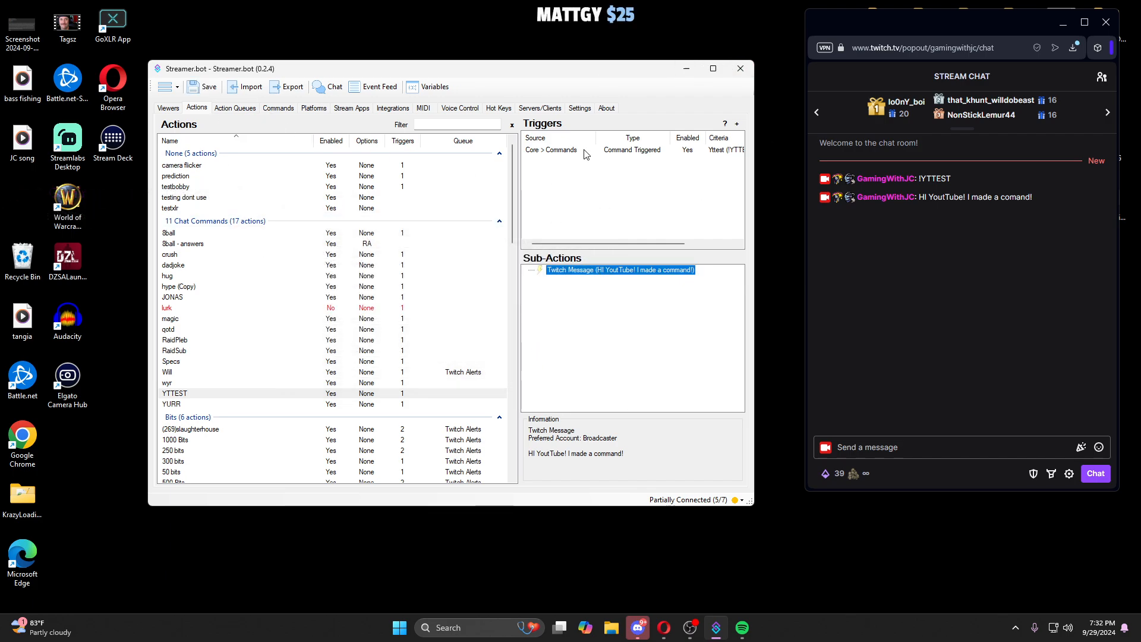
{"action": "left_click", "coordinate": [586, 178]}
{"action": "right_click", "coordinate": [577, 153]}
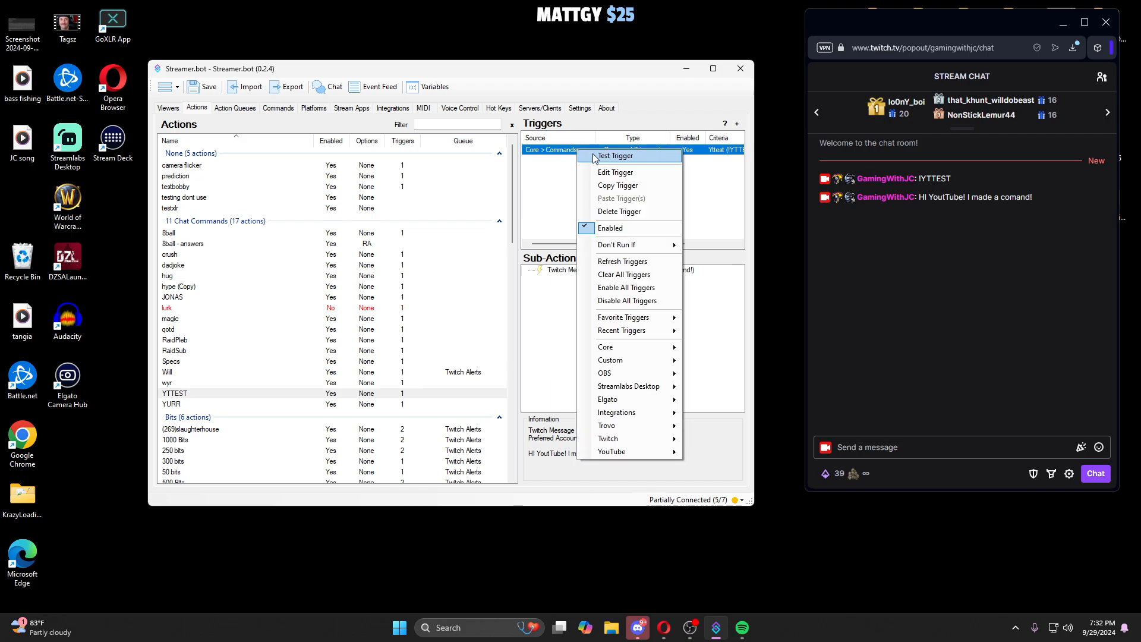
{"action": "left_click", "coordinate": [599, 156]}
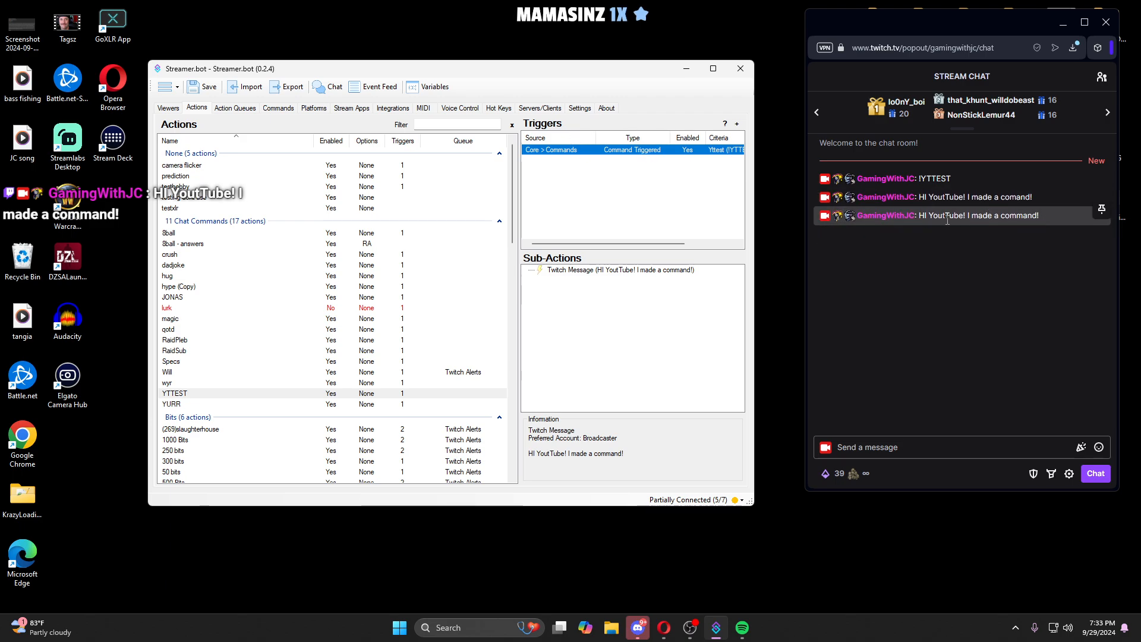
Step: Correct "YoutTube" to "YouTube" in the Twitch message sub-action and test the command trigger again
{"action": "double_click", "coordinate": [619, 271]}
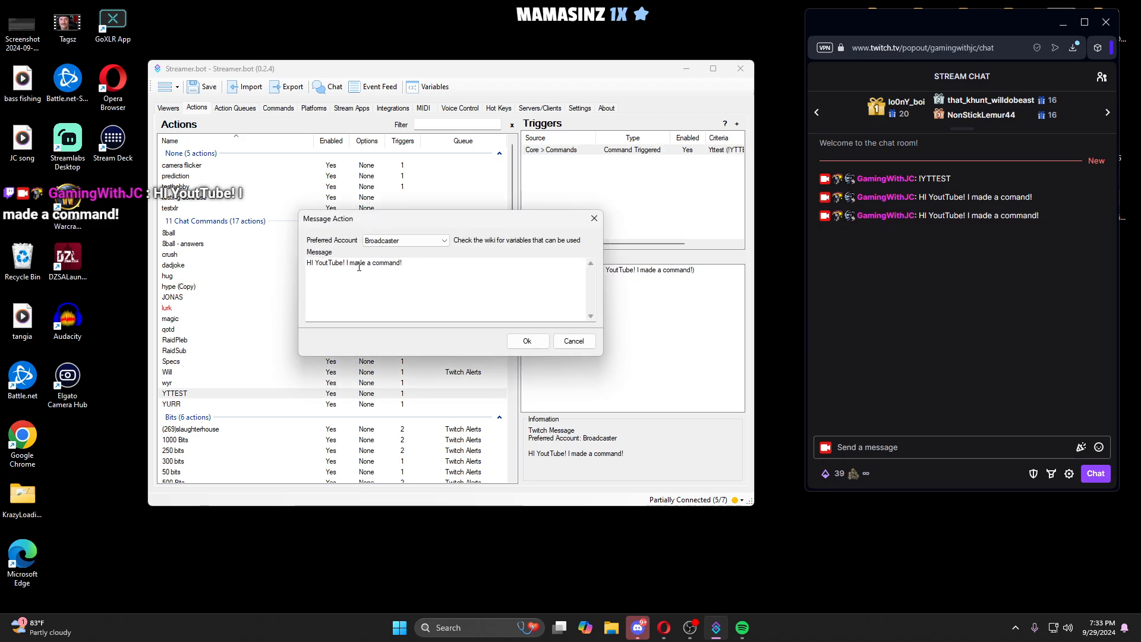
{"action": "left_click", "coordinate": [330, 263]}
{"action": "key", "text": "BackSpace"}
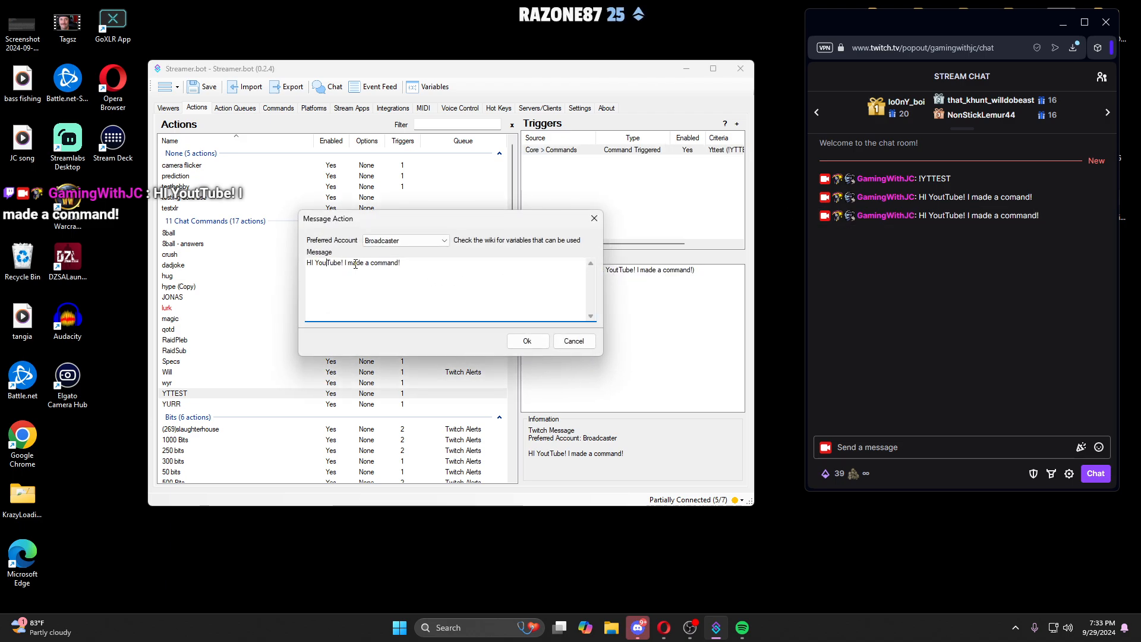
{"action": "left_click", "coordinate": [523, 339]}
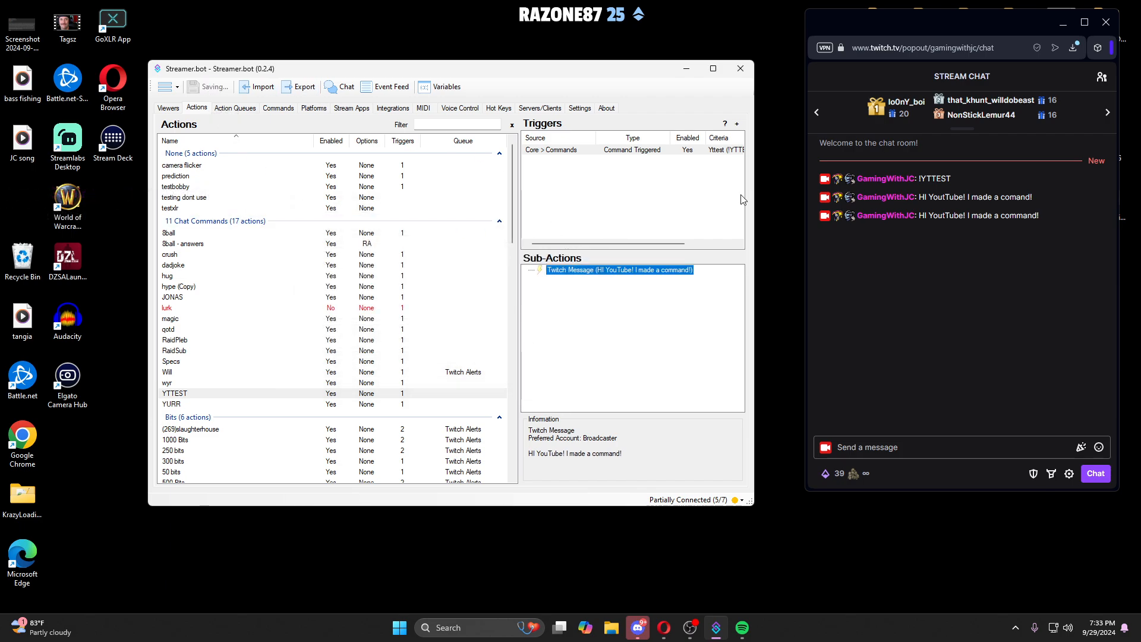
{"action": "right_click", "coordinate": [598, 151]}
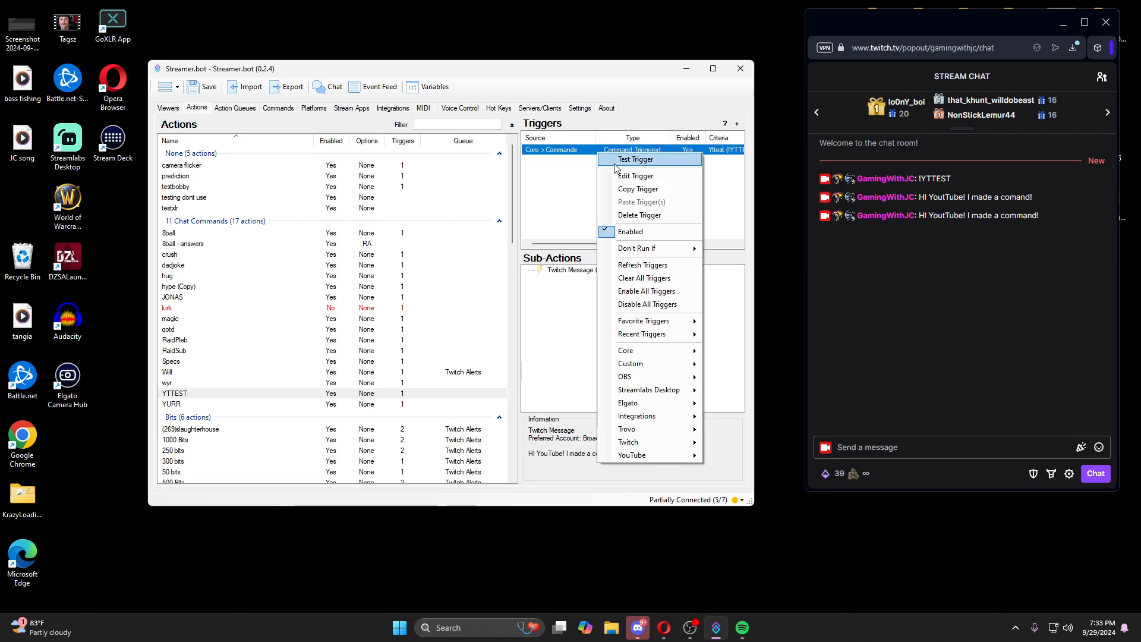
{"action": "left_click", "coordinate": [615, 162]}
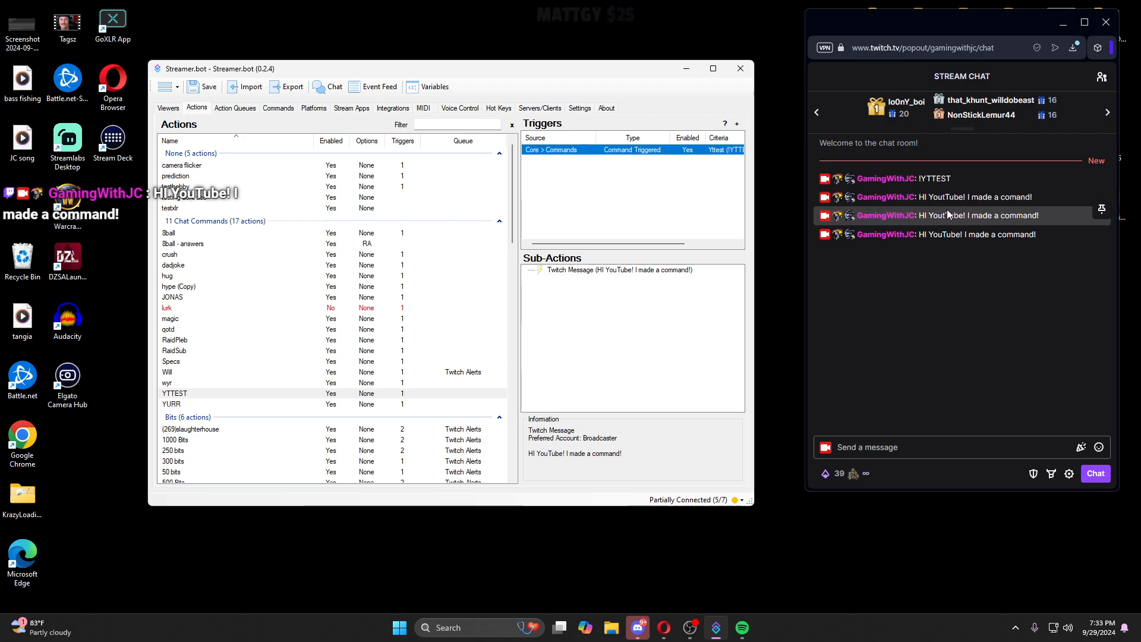
Step: Send the gaming274Bye emote twice in one message in the Twitch stream chat
{"action": "left_click", "coordinate": [1099, 447]}
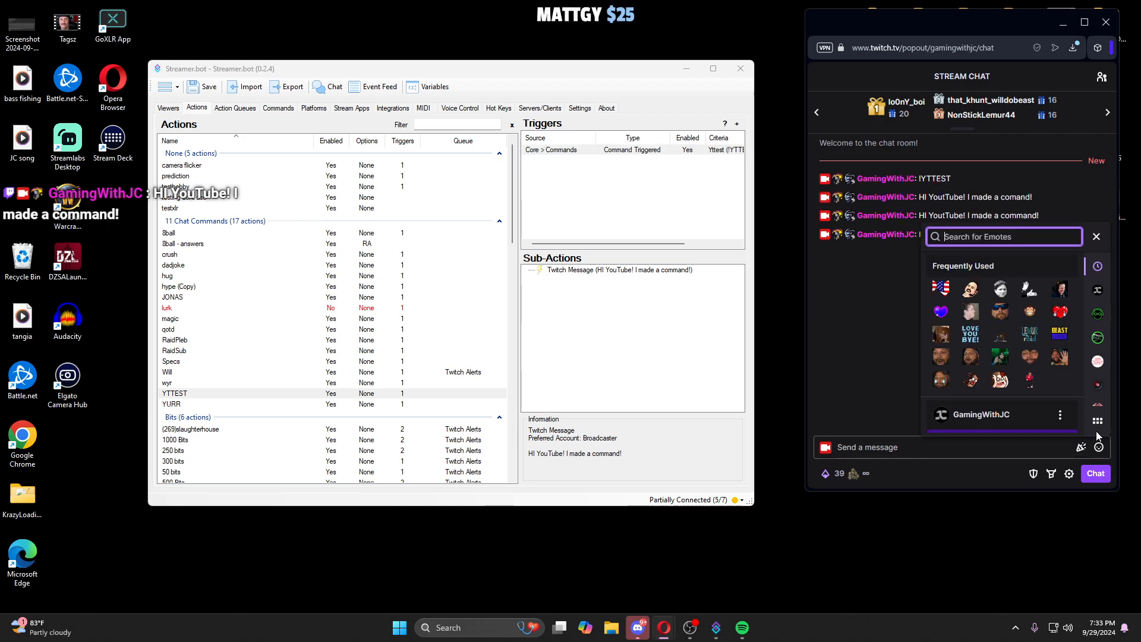
{"action": "left_click", "coordinate": [971, 334]}
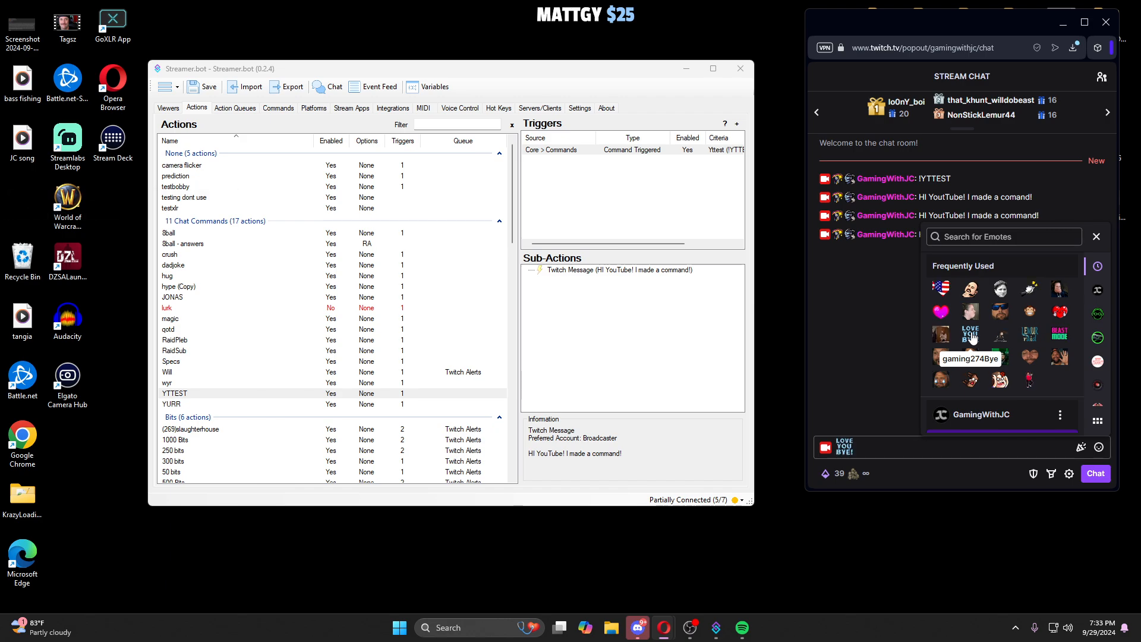
{"action": "key", "text": "Return"}
{"action": "left_click", "coordinate": [883, 449]}
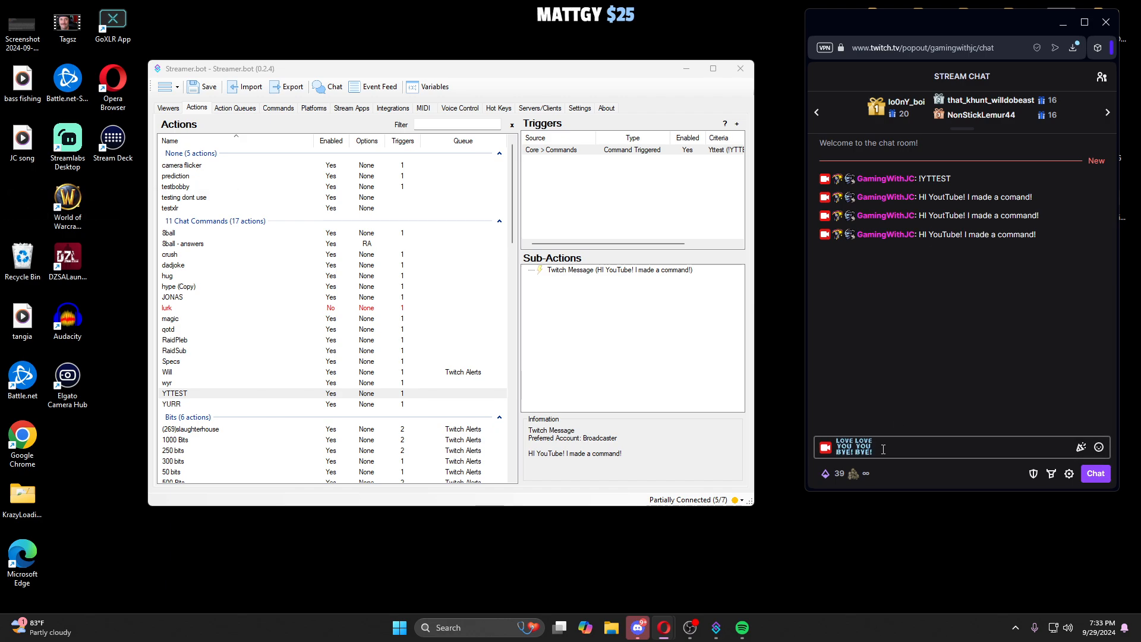
{"action": "left_click", "coordinate": [884, 449]}
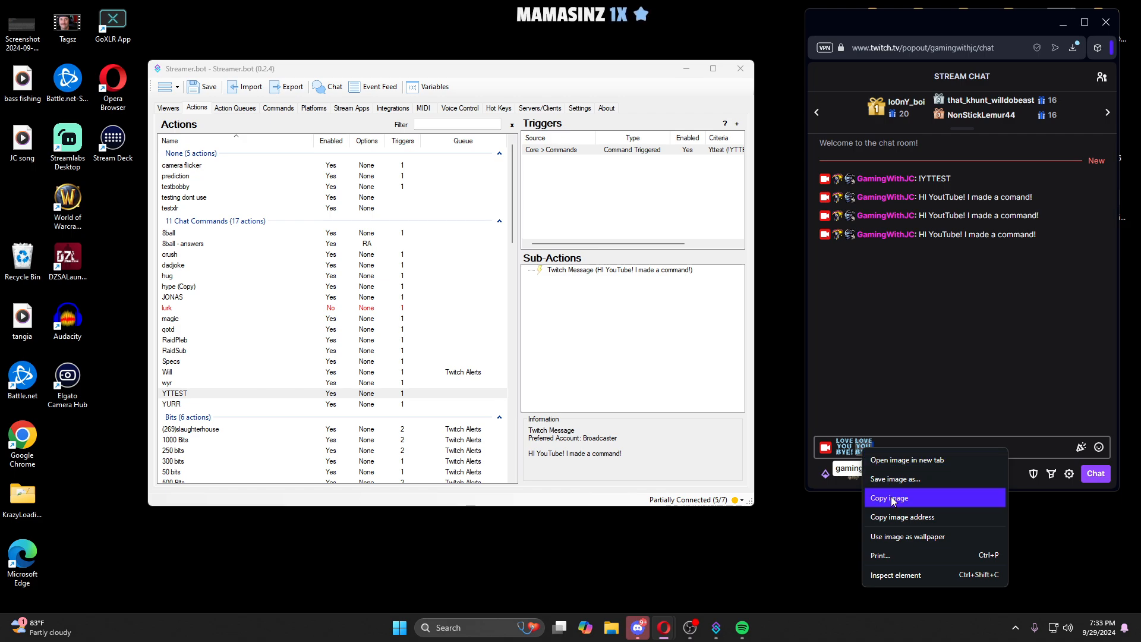
{"action": "left_click", "coordinate": [888, 443]}
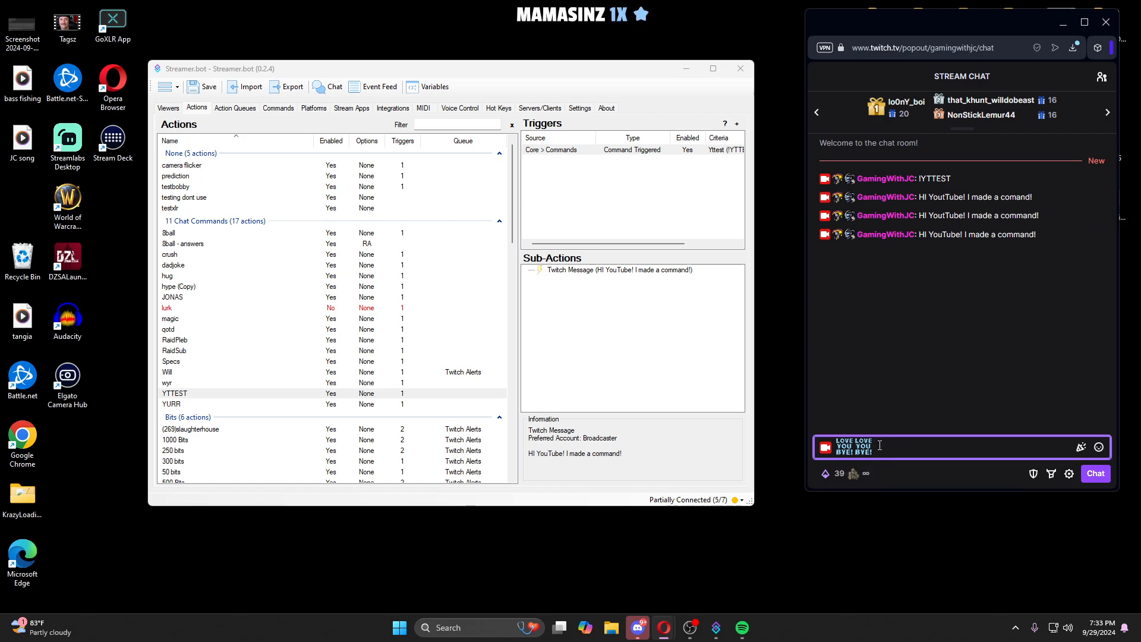
{"action": "key", "text": "Return"}
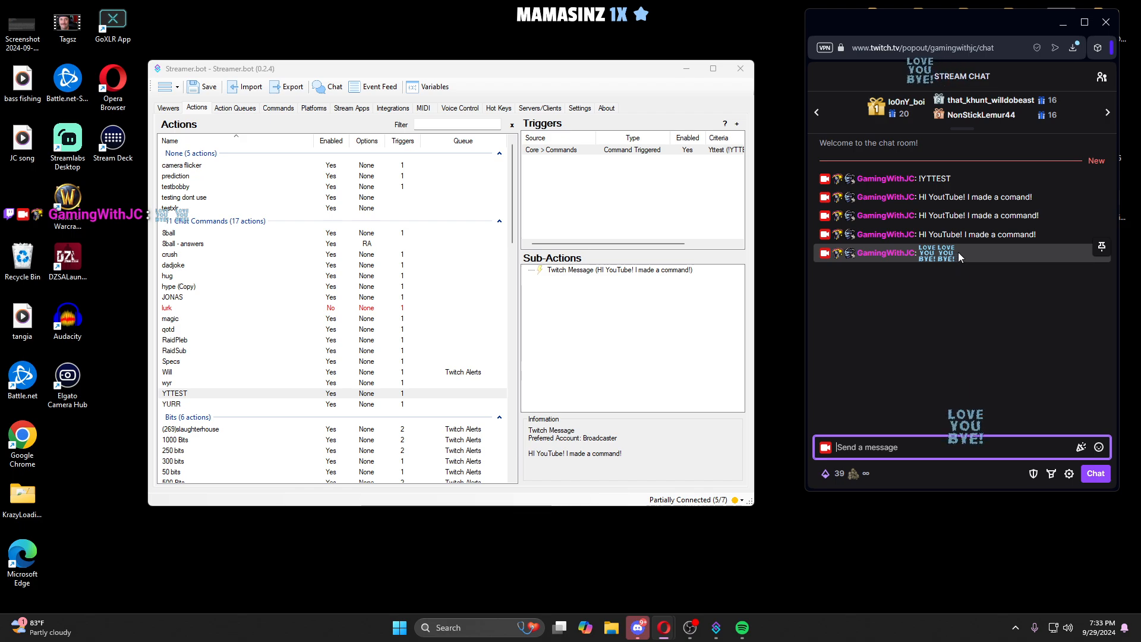
Step: Open the details of the LOVE YOU BYE! emote in the sent chat message to read its name
{"action": "right_click", "coordinate": [942, 258]}
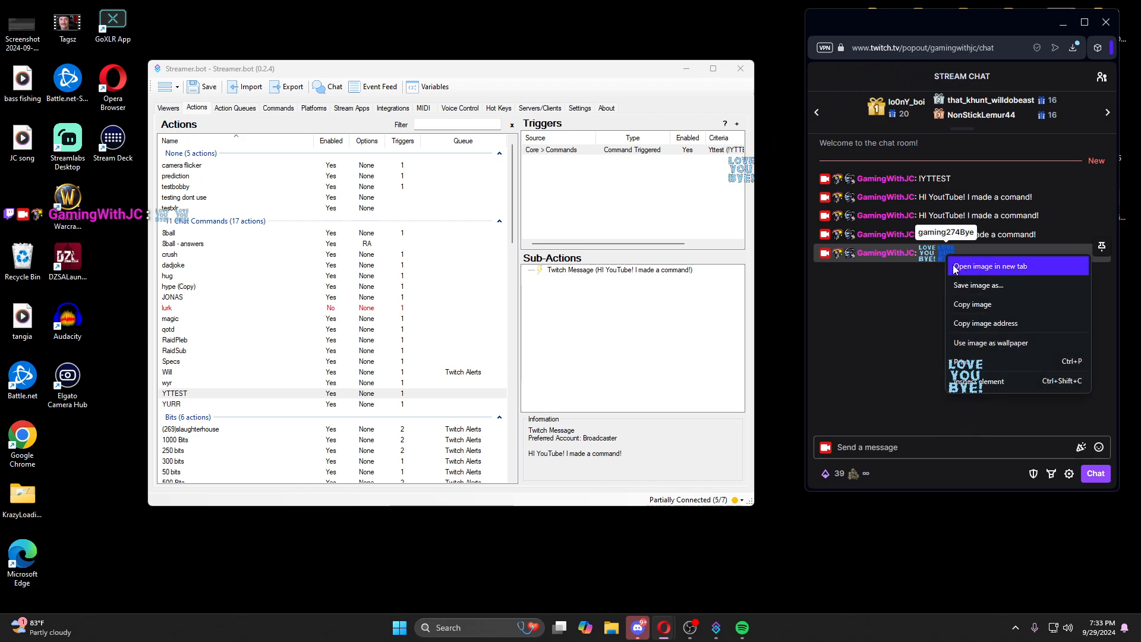
{"action": "left_click", "coordinate": [930, 274]}
{"action": "left_click", "coordinate": [950, 257]}
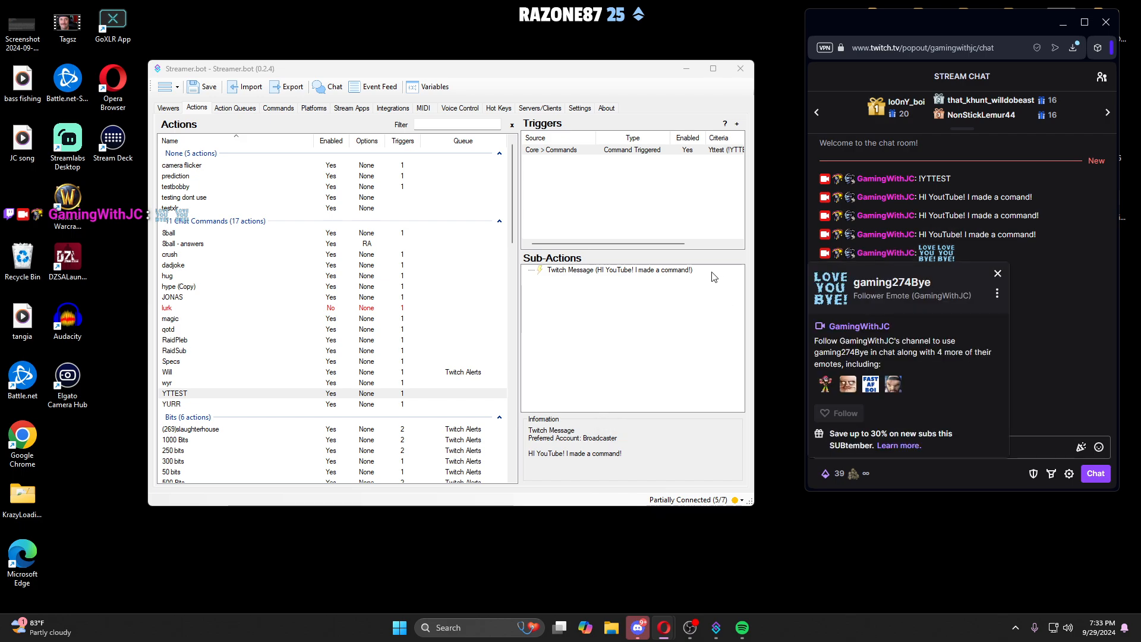
Step: Append the emote name gaming274Bye to the end of the Twitch message sub-action's text
{"action": "double_click", "coordinate": [654, 270]}
{"action": "left_click", "coordinate": [448, 260]}
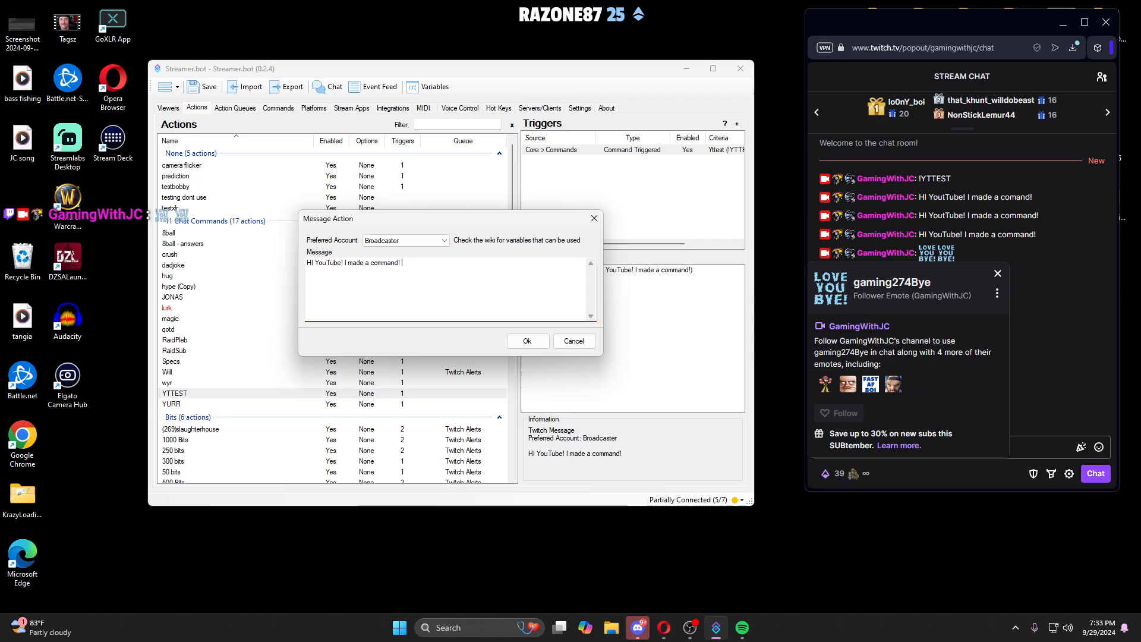
{"action": "type", "text": "gaming"}
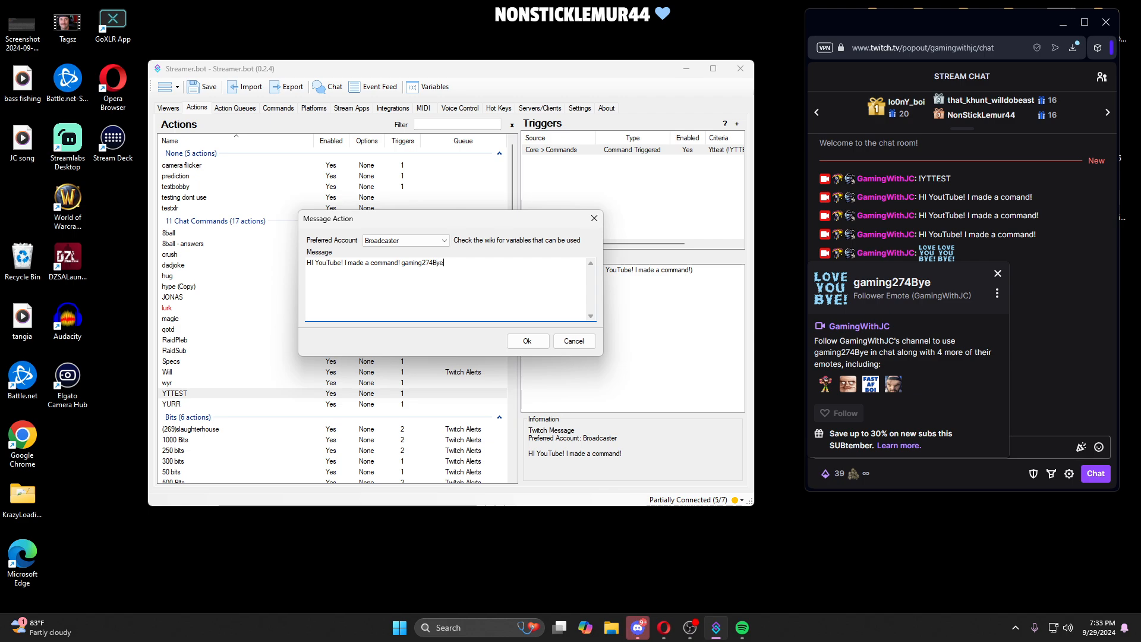
{"action": "type", "text": "274Bye"}
{"action": "left_click", "coordinate": [527, 340]}
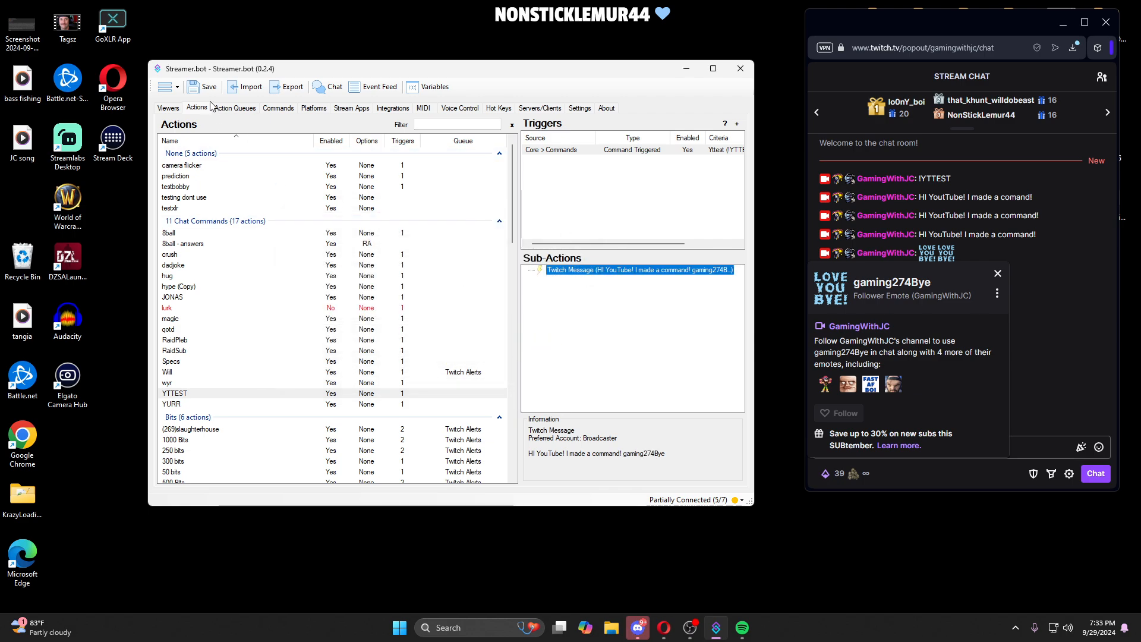
Step: Test the command trigger with the emote message and close the emote details in the Twitch chat
{"action": "right_click", "coordinate": [581, 150]}
{"action": "key", "text": "Escape"}
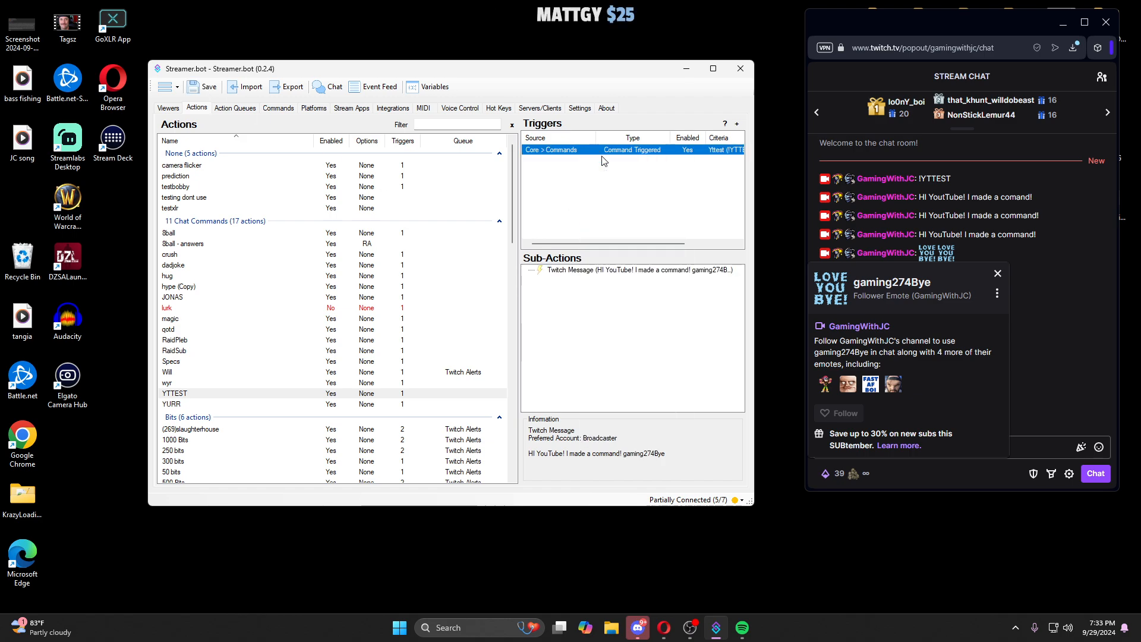
{"action": "left_click", "coordinate": [998, 274]}
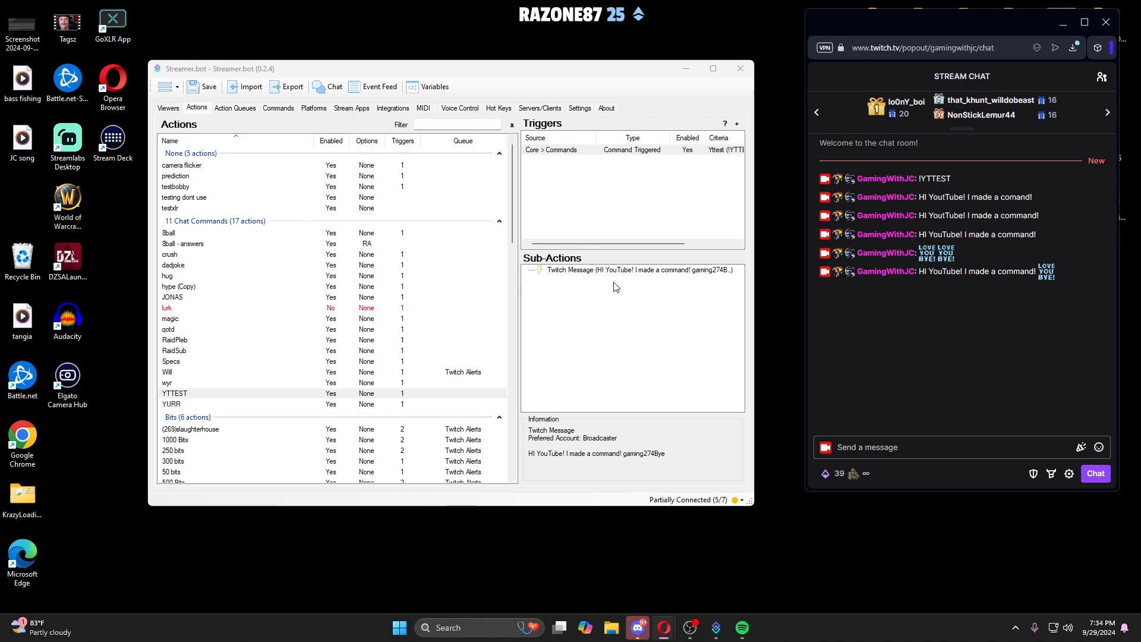
{"action": "right_click", "coordinate": [559, 295]}
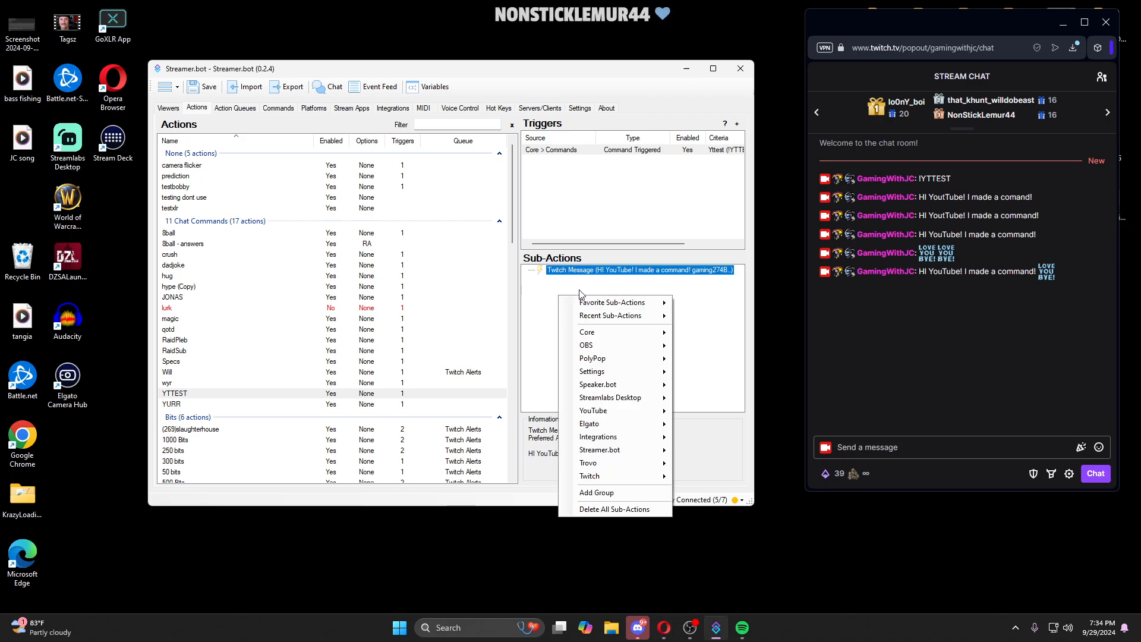
{"action": "mouse_move", "coordinate": [598, 413]}
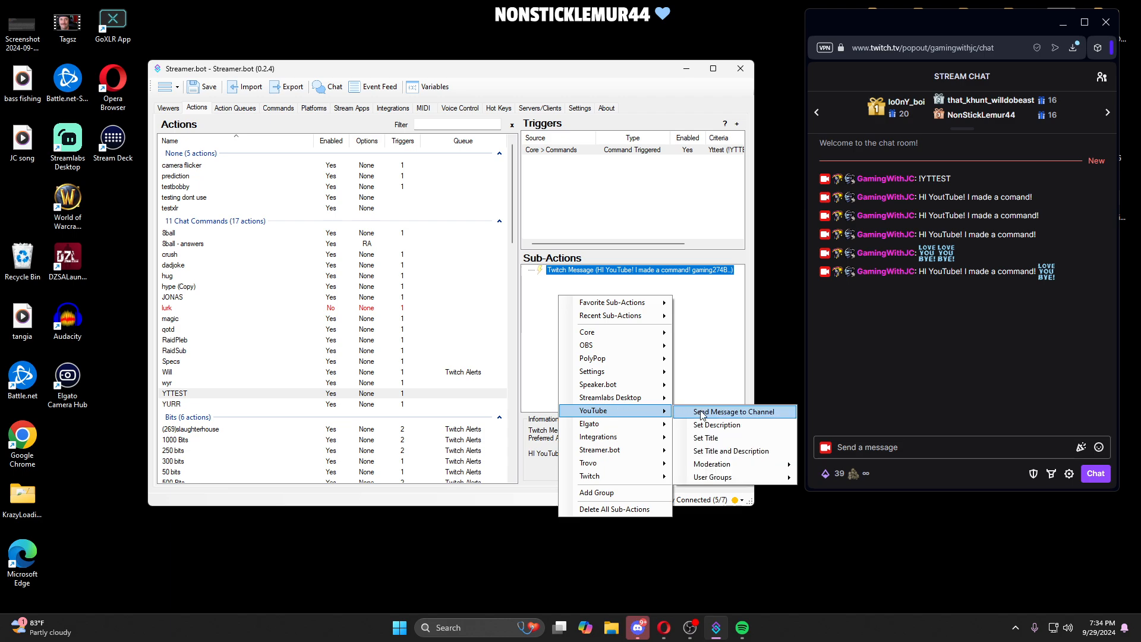
{"action": "left_click", "coordinate": [731, 412]}
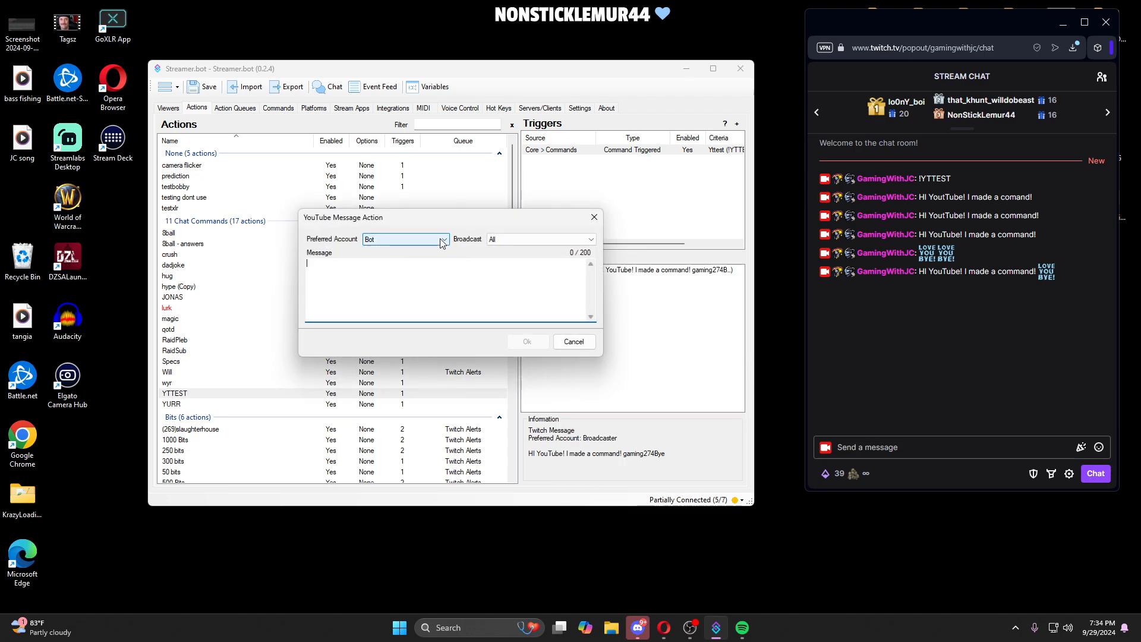
{"action": "left_click", "coordinate": [410, 239]}
{"action": "left_click", "coordinate": [410, 256]}
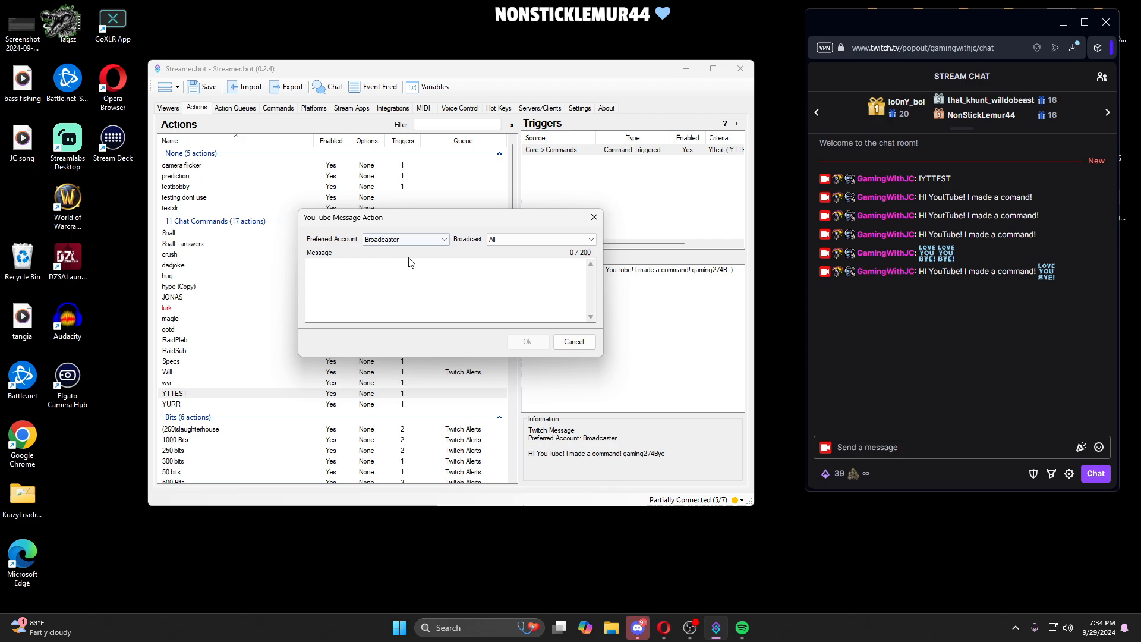
{"action": "left_click", "coordinate": [518, 237]}
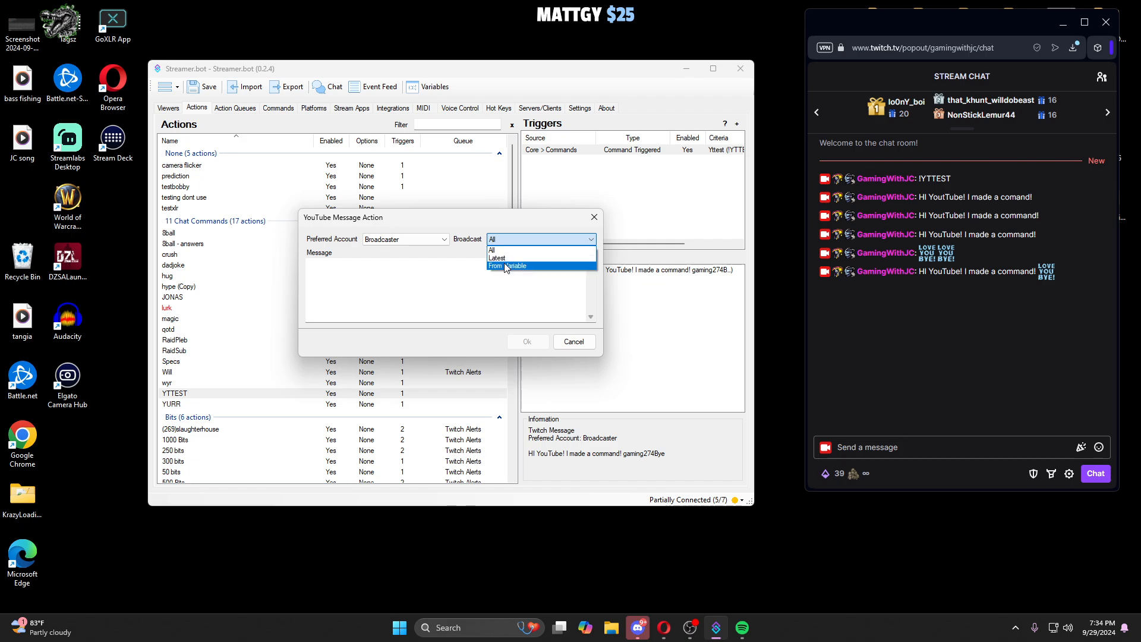
{"action": "left_click", "coordinate": [505, 239]}
{"action": "left_click", "coordinate": [356, 266]}
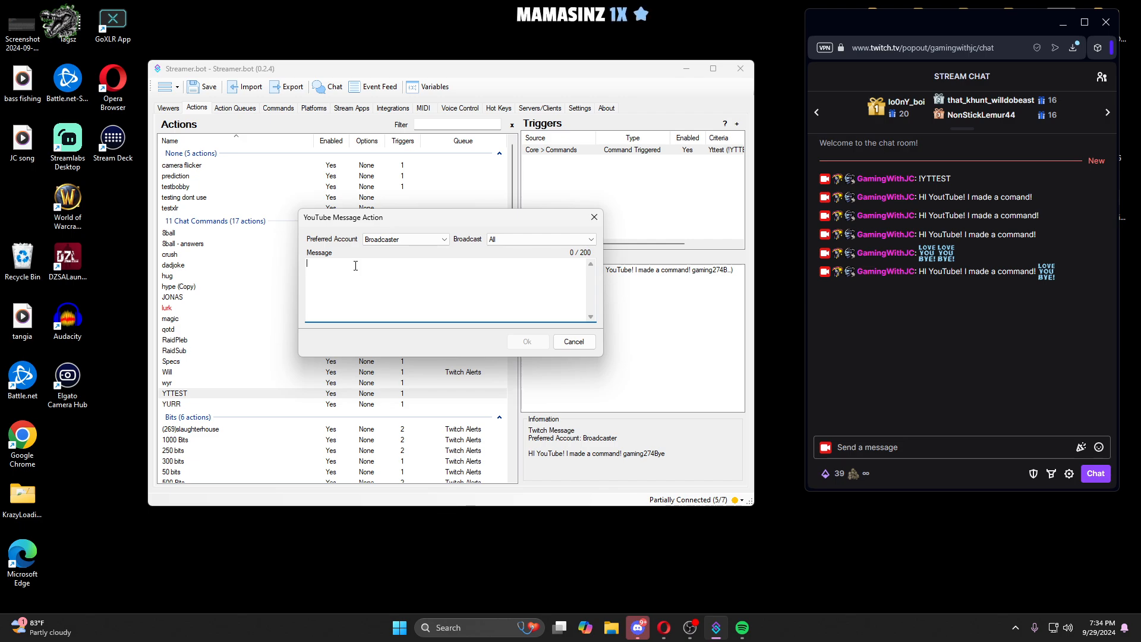
{"action": "left_click", "coordinate": [574, 341]}
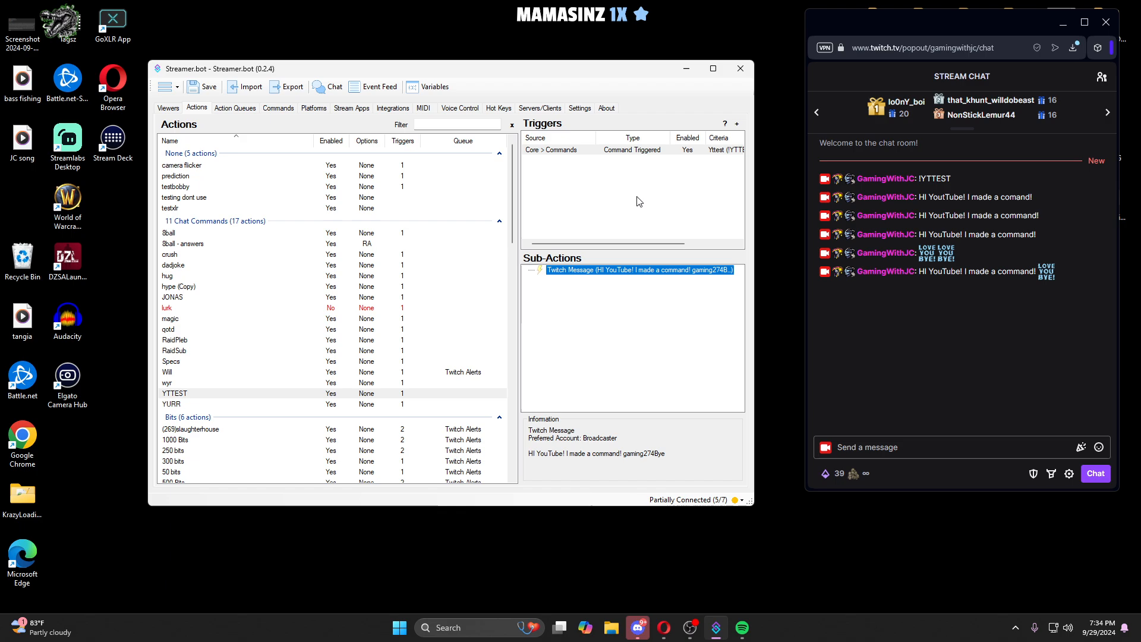
Step: Run another test of the YTTEST action's command trigger
{"action": "left_click", "coordinate": [576, 151]}
{"action": "right_click", "coordinate": [575, 152]}
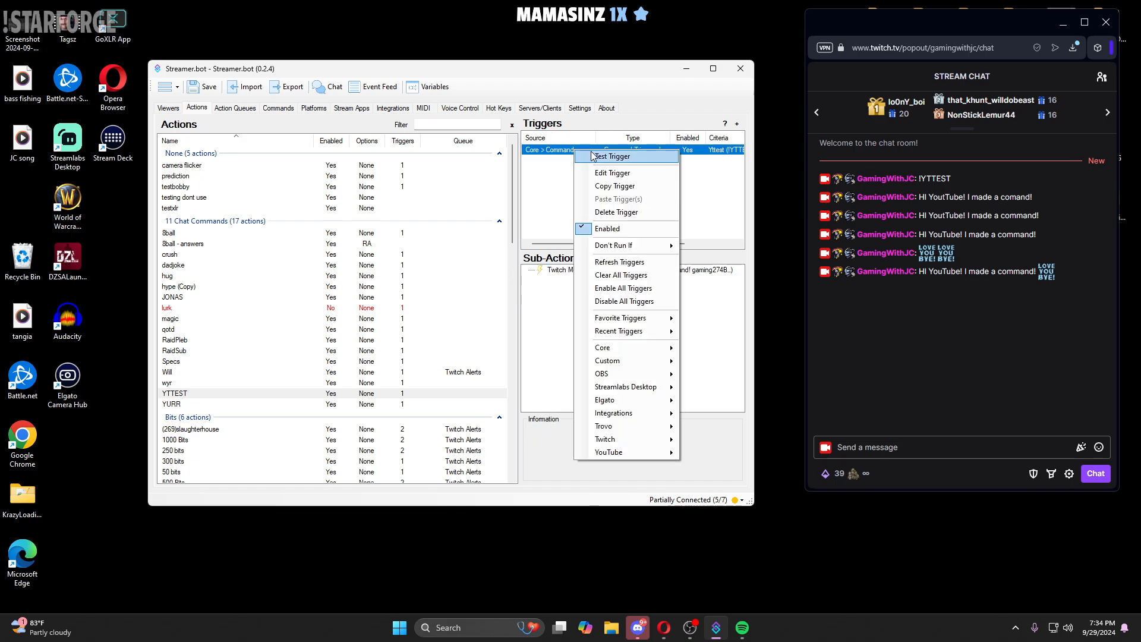
{"action": "left_click", "coordinate": [589, 158]}
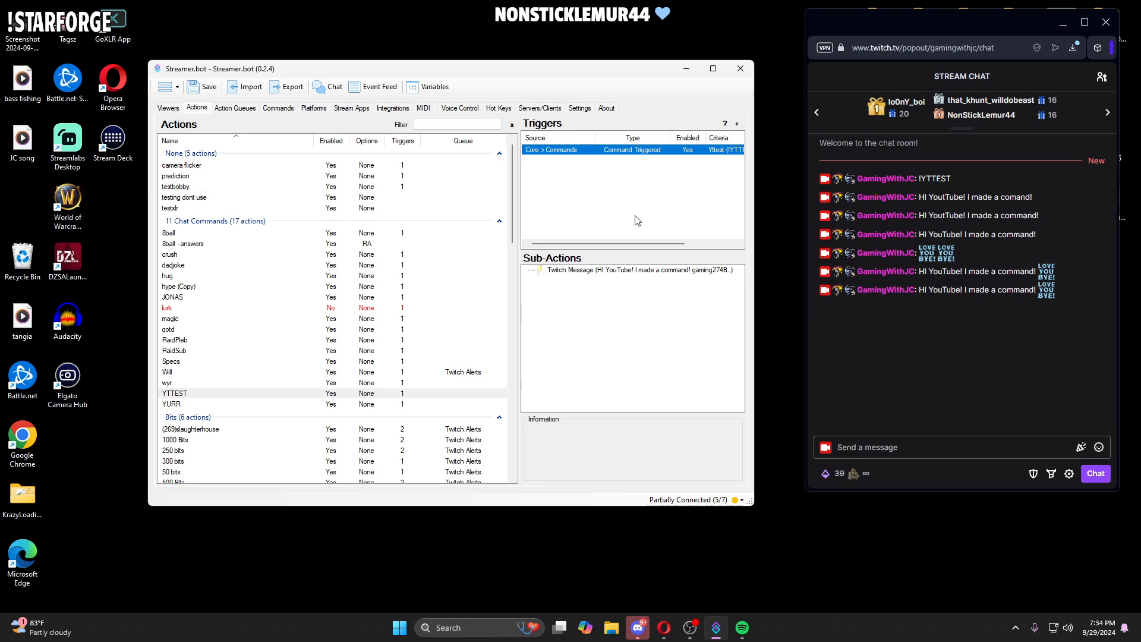
Step: Check which command is assigned in the YTTEST action's Command Triggered trigger, without changing it
{"action": "left_click", "coordinate": [562, 186]}
{"action": "right_click", "coordinate": [555, 176]}
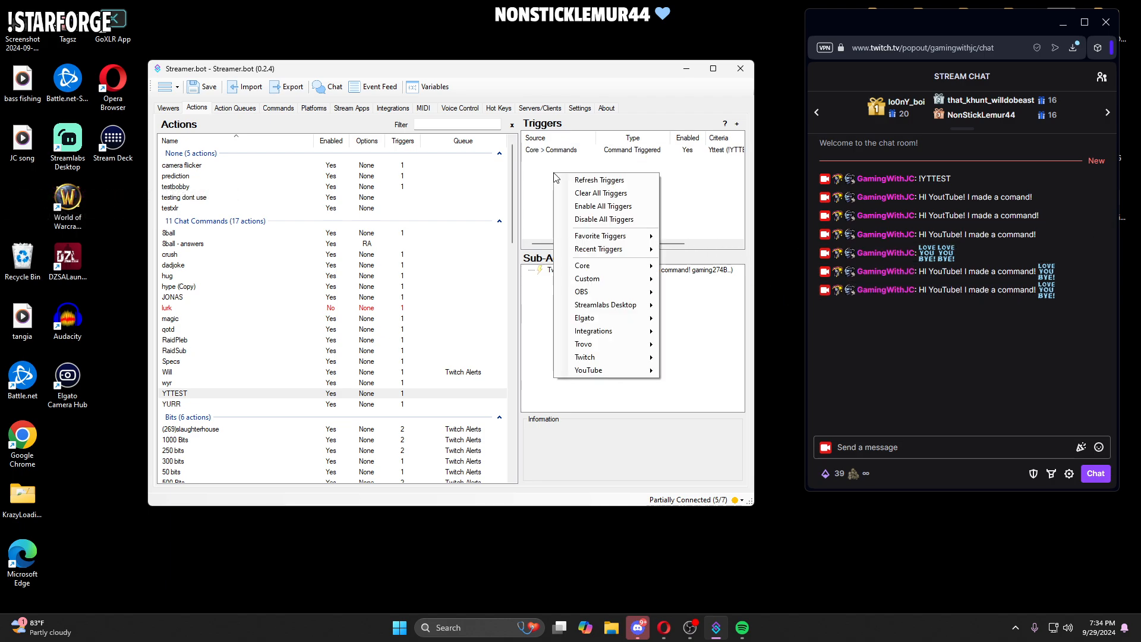
{"action": "left_click", "coordinate": [548, 151]}
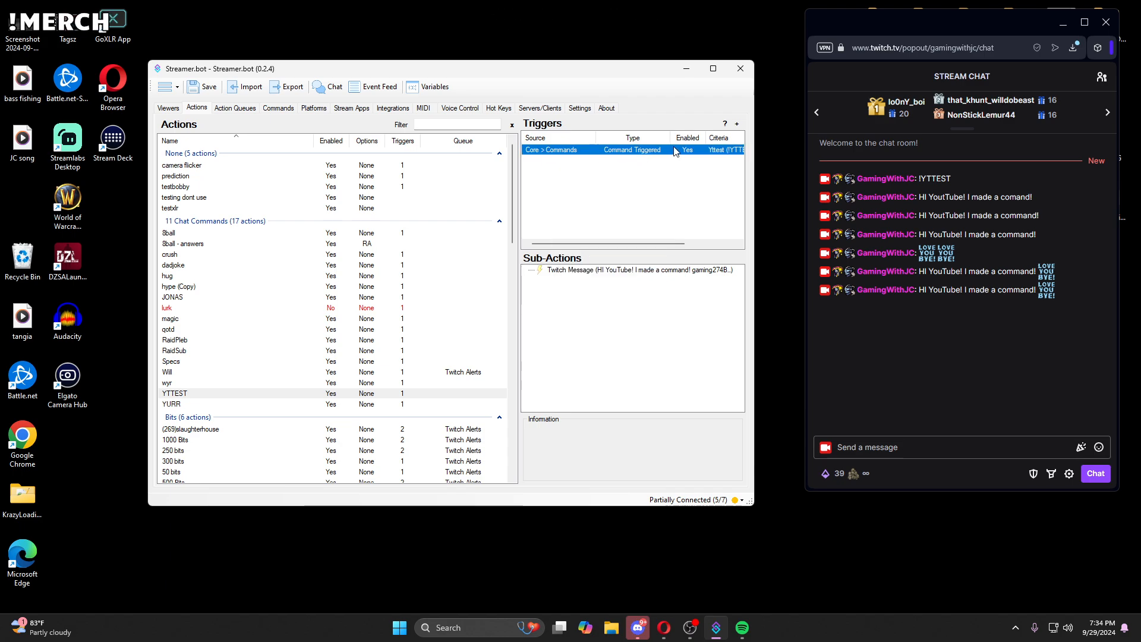
{"action": "double_click", "coordinate": [552, 155]}
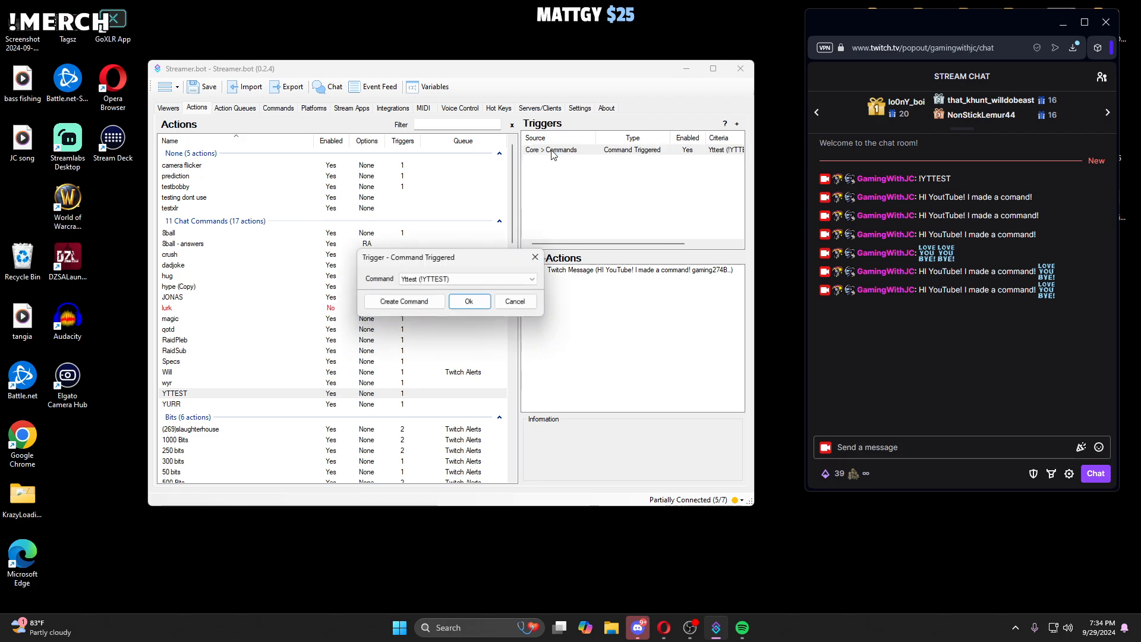
{"action": "left_click", "coordinate": [516, 302]}
Step: Enable YouTube Message as an additional source for the Yttest command and save the command
{"action": "left_click", "coordinate": [278, 107]}
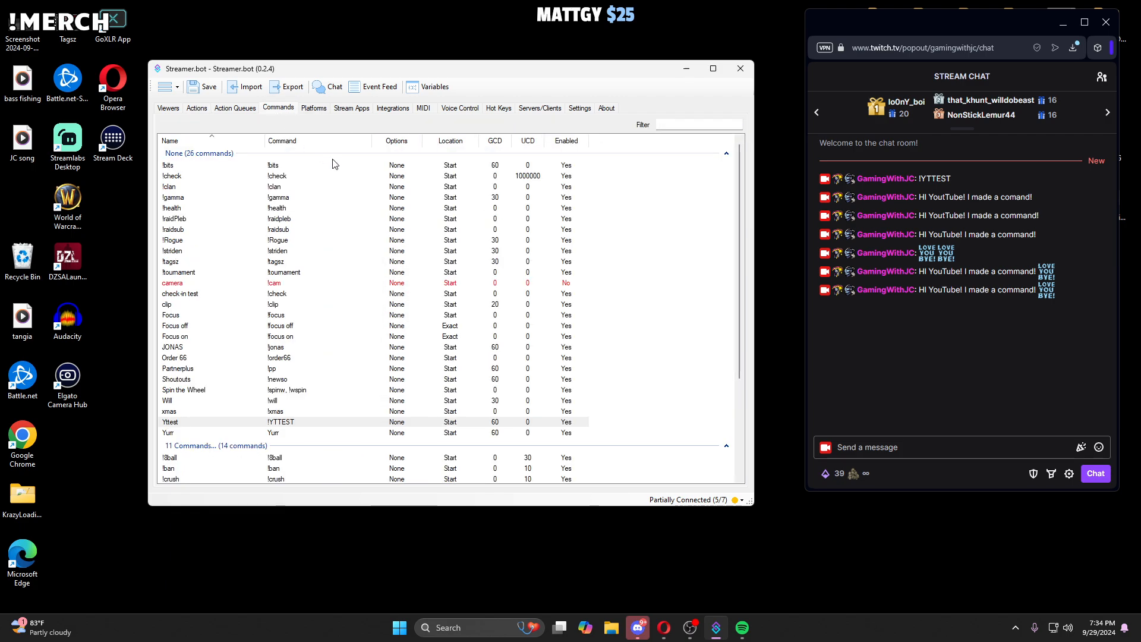
{"action": "double_click", "coordinate": [191, 423]}
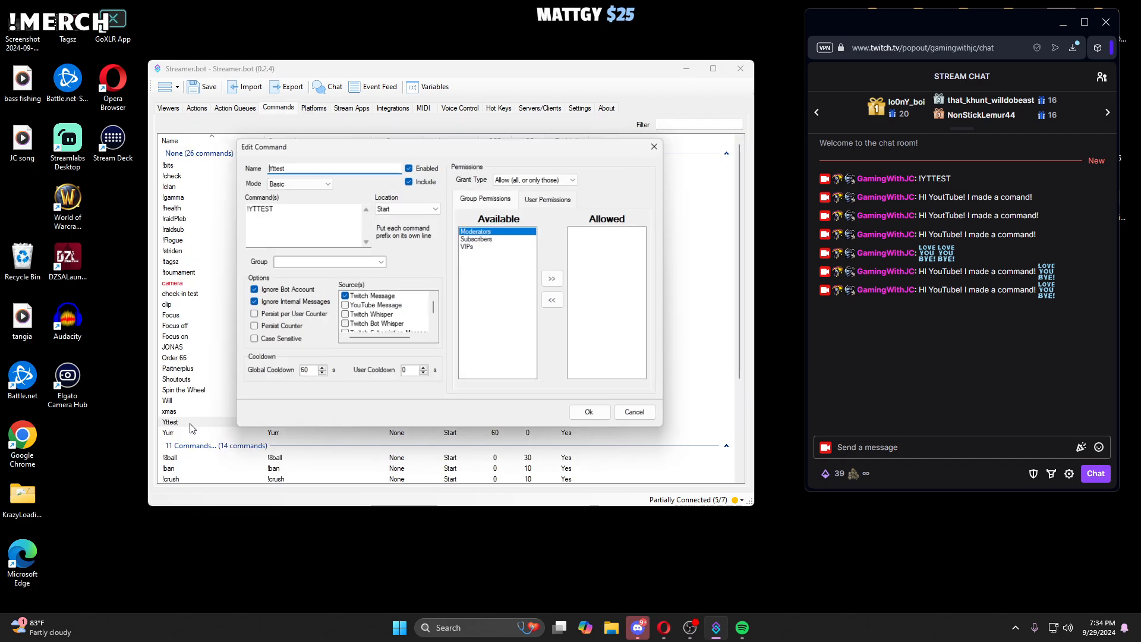
{"action": "left_click", "coordinate": [346, 306]}
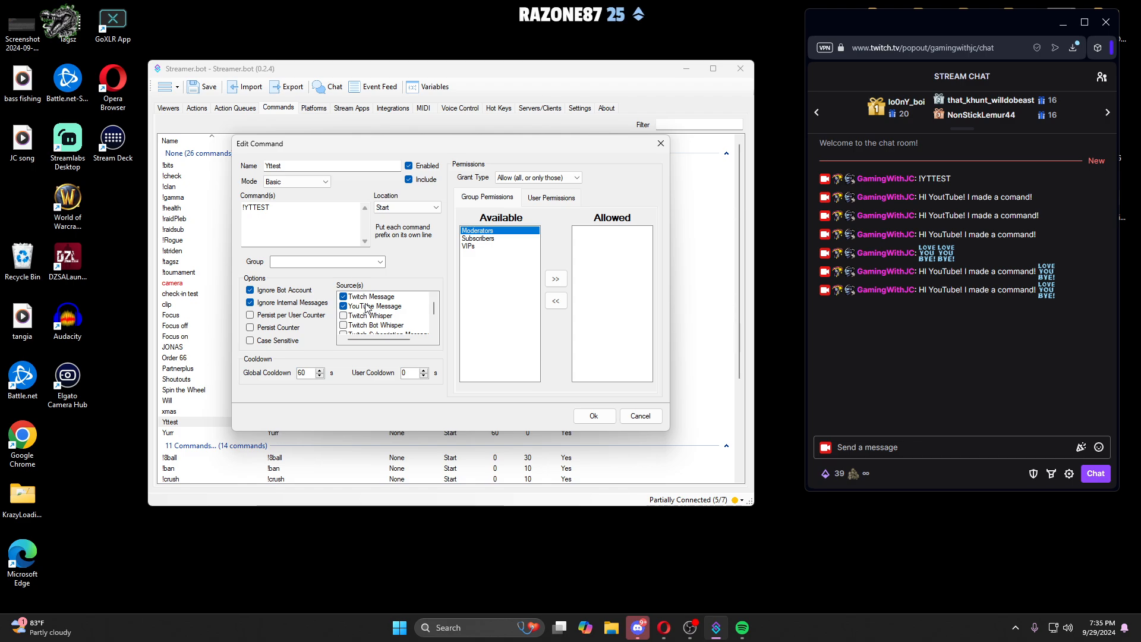
{"action": "left_click", "coordinate": [594, 416]}
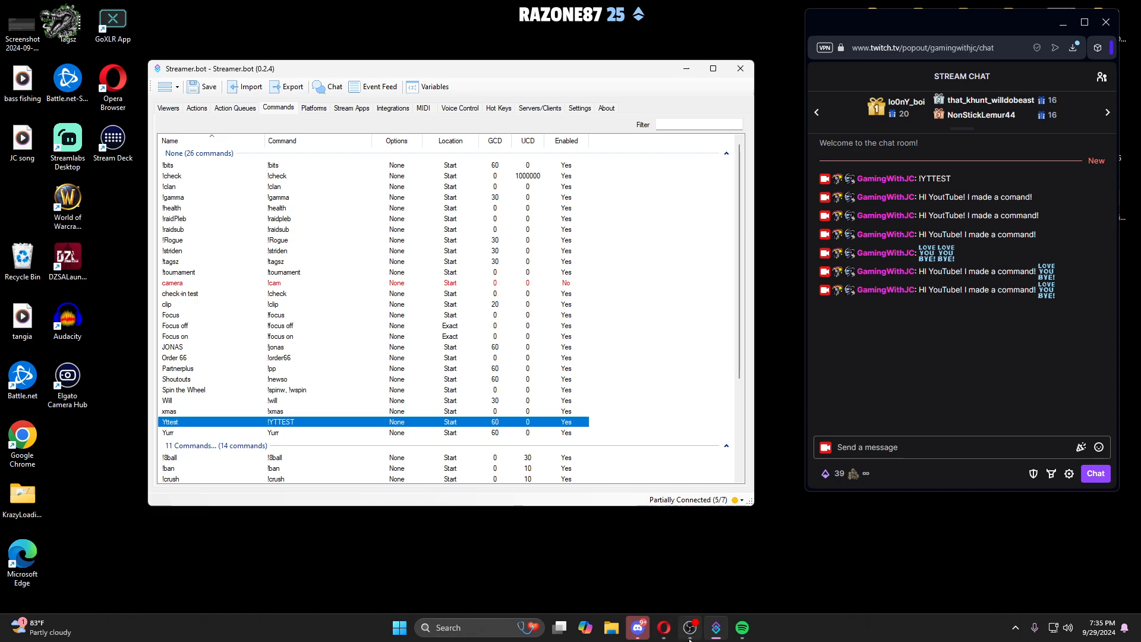
Step: Switch to OBS and move its window out of the way, off this screen
{"action": "mouse_move", "coordinate": [690, 628]}
{"action": "left_click", "coordinate": [698, 602]}
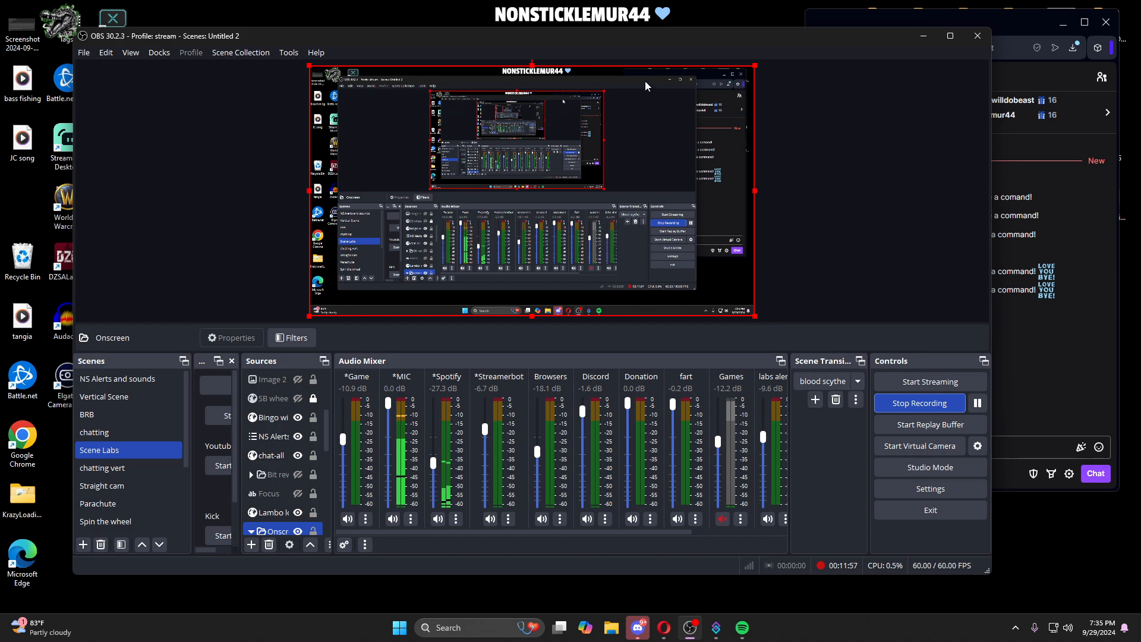
{"action": "left_click_drag", "start_coordinate": [620, 42], "coordinate": [541, 0]}
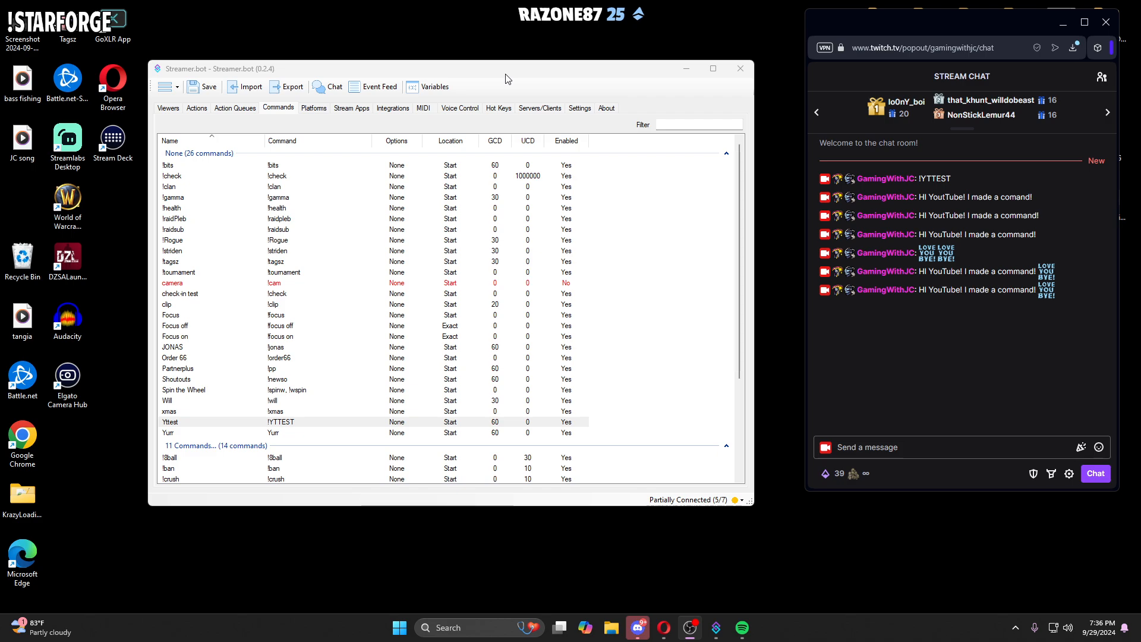
Step: Show the Twitch broadcaster and bot account connections in Streamer.bot's platform settings
{"action": "left_click", "coordinate": [178, 109]}
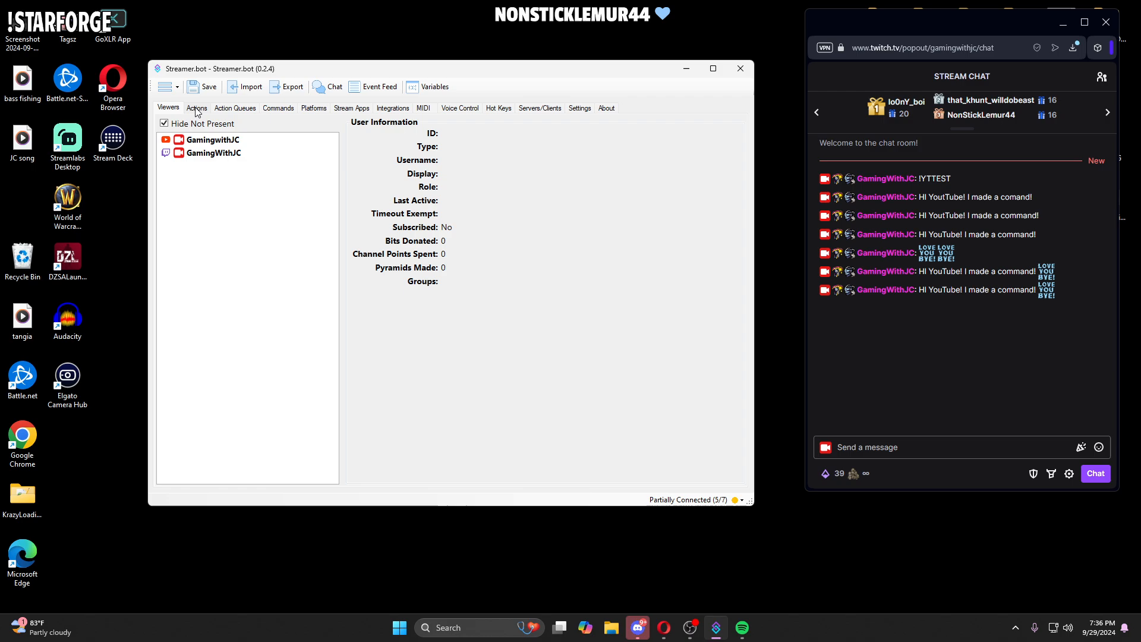
{"action": "left_click", "coordinate": [314, 108]}
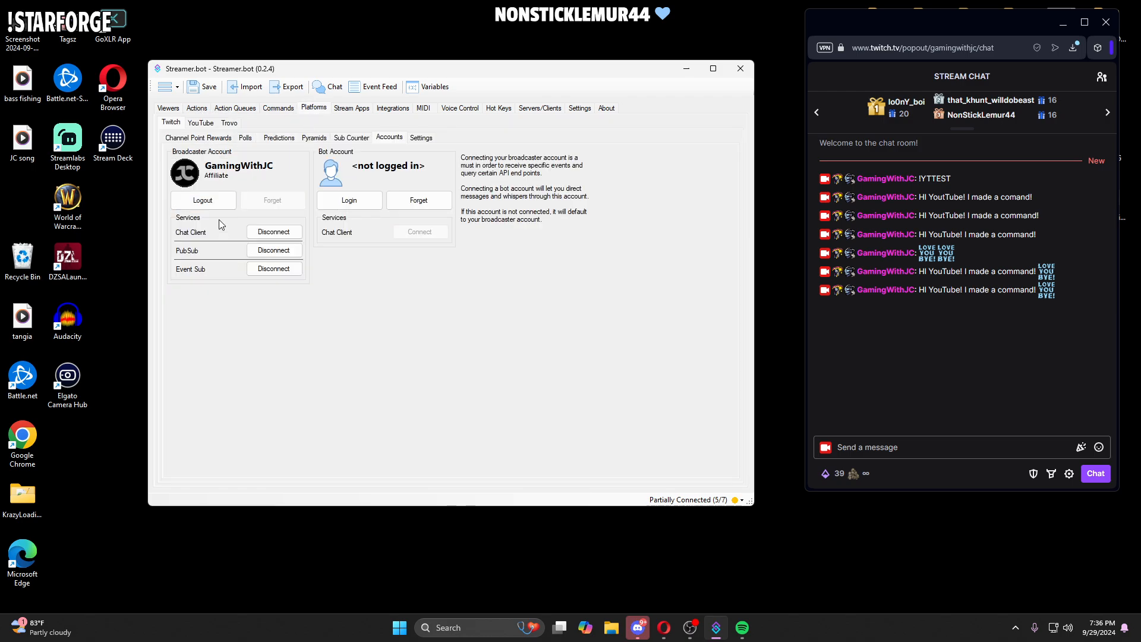